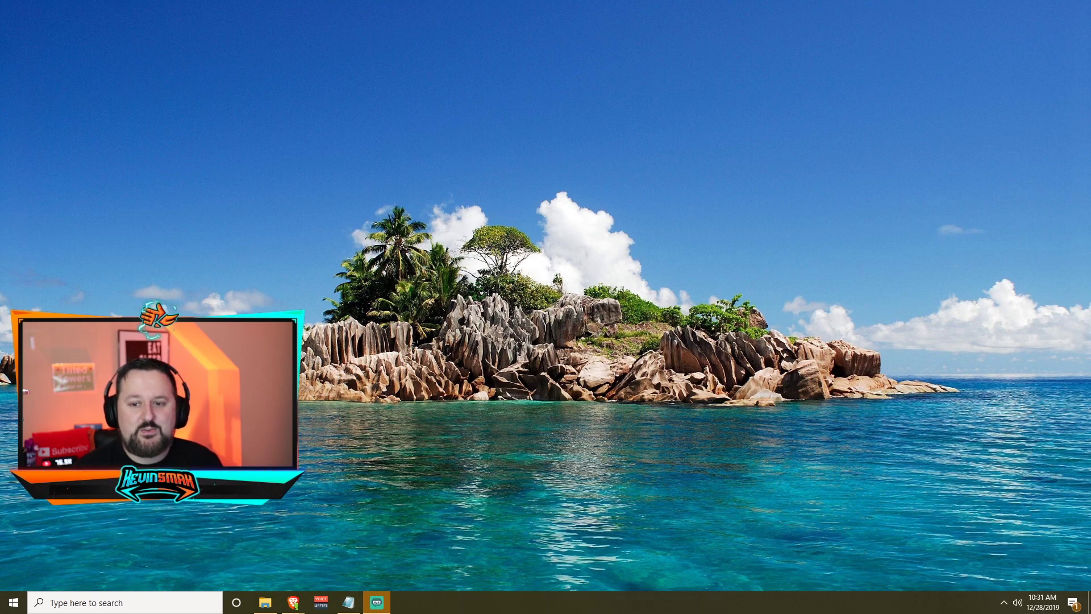
- Switch to the Brave window showing the vb-audio.com Voicemeeter Potato page
key(alt+Tab)
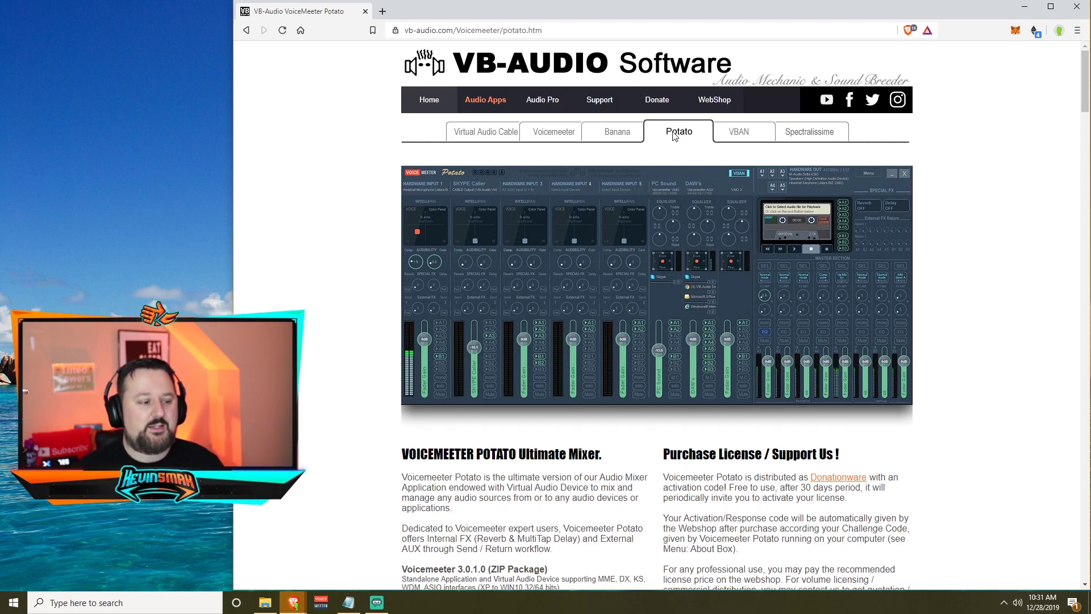
- Download the Voicemeeter Potato ZIP and open its Potato (delete later) folder in File Explorer
scroll(675, 134, down, 1)
scroll(674, 130, down, 3)
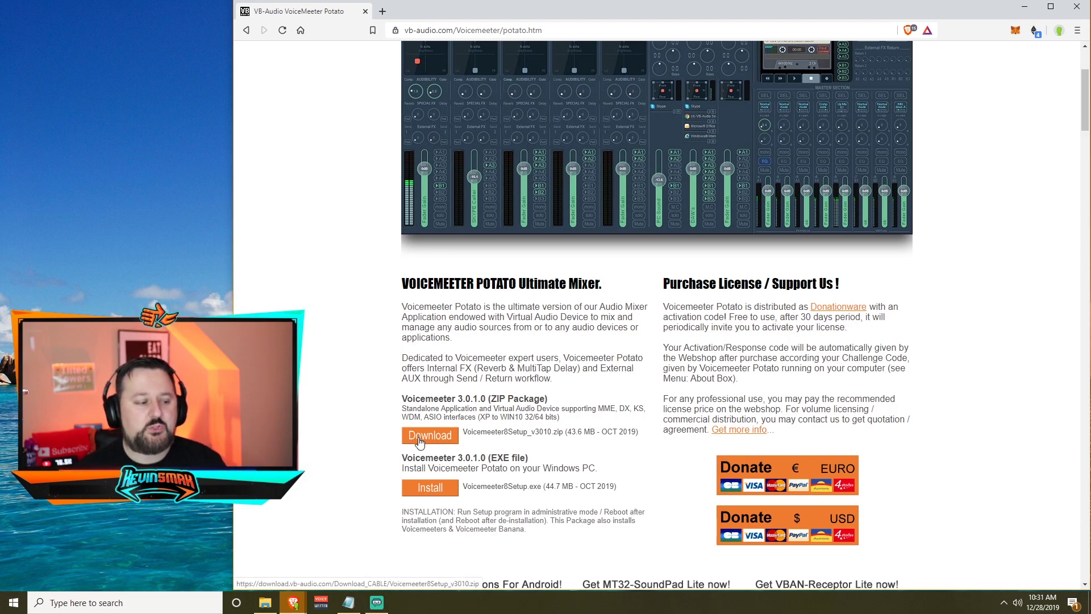
click(419, 443)
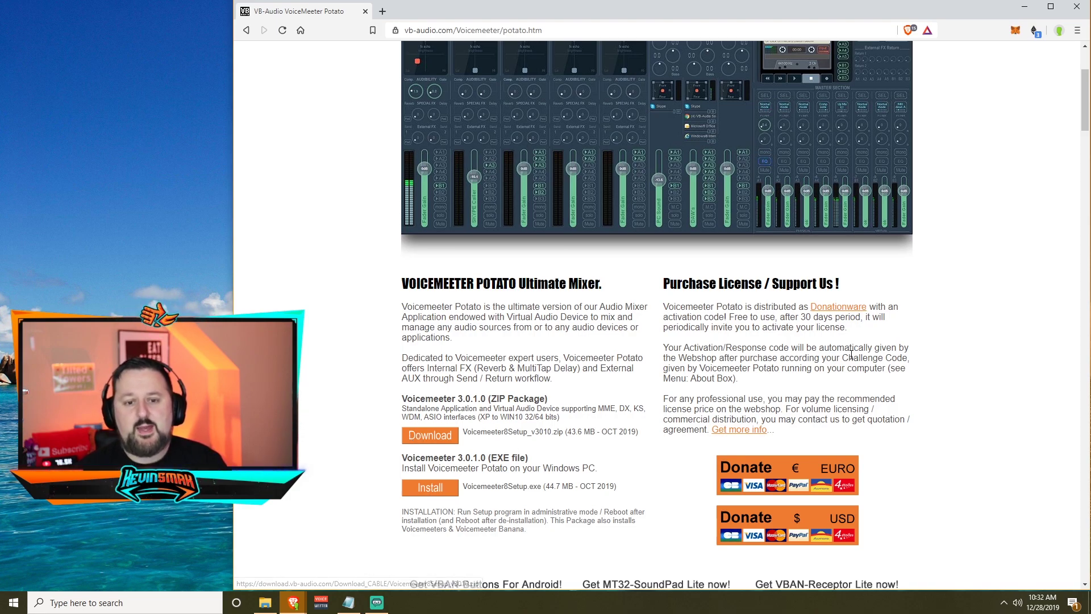
key(super+e)
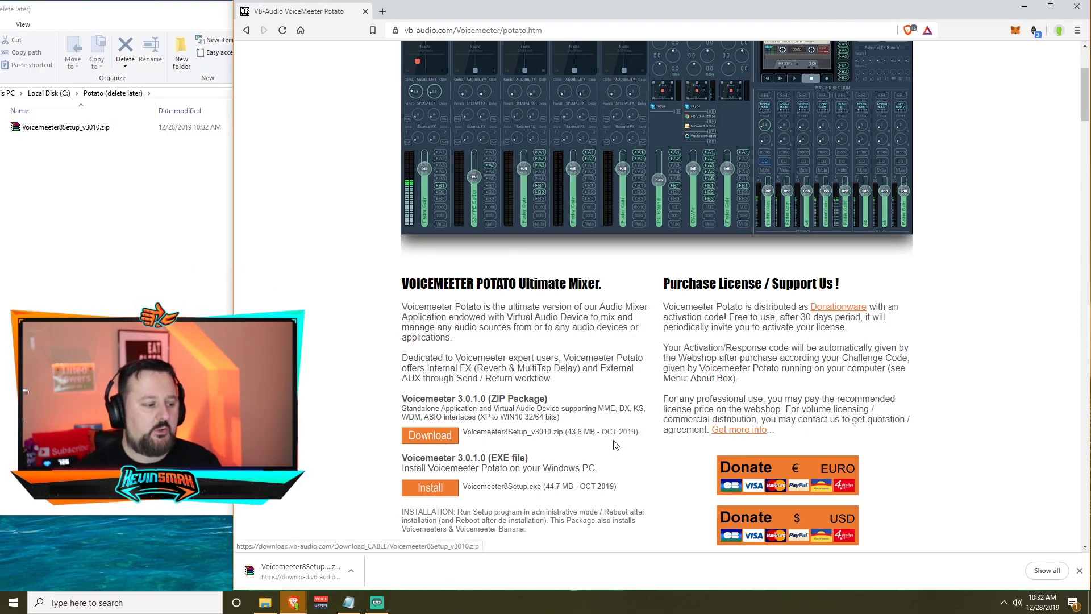
scroll(615, 443, up, 3)
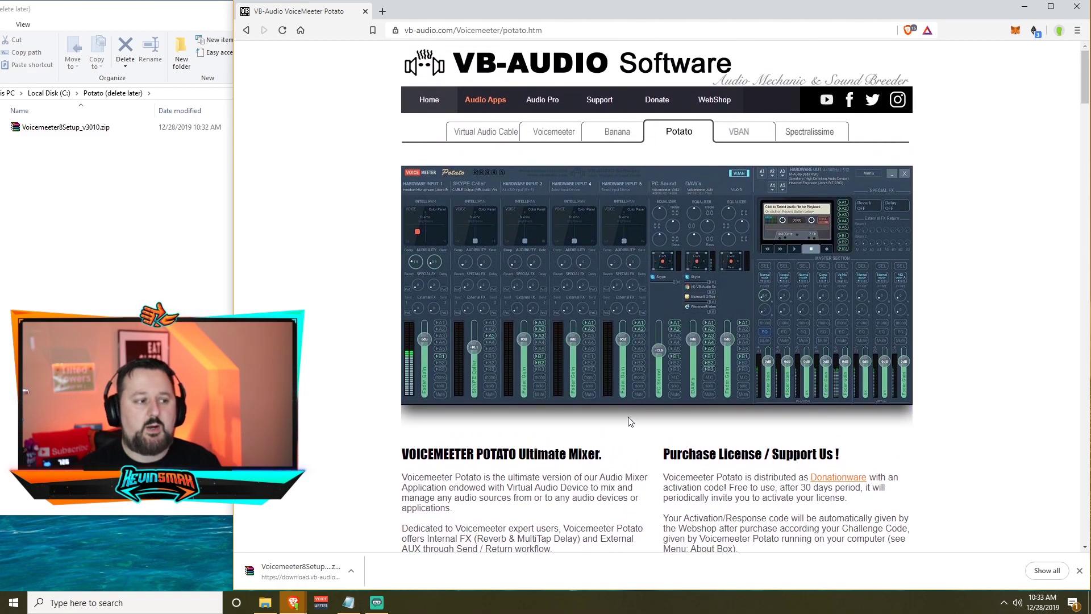
- Save VBCABLE_Driver_Pack43.zip from the Virtual Audio Cable page into the Potato (delete later) folder
click(484, 134)
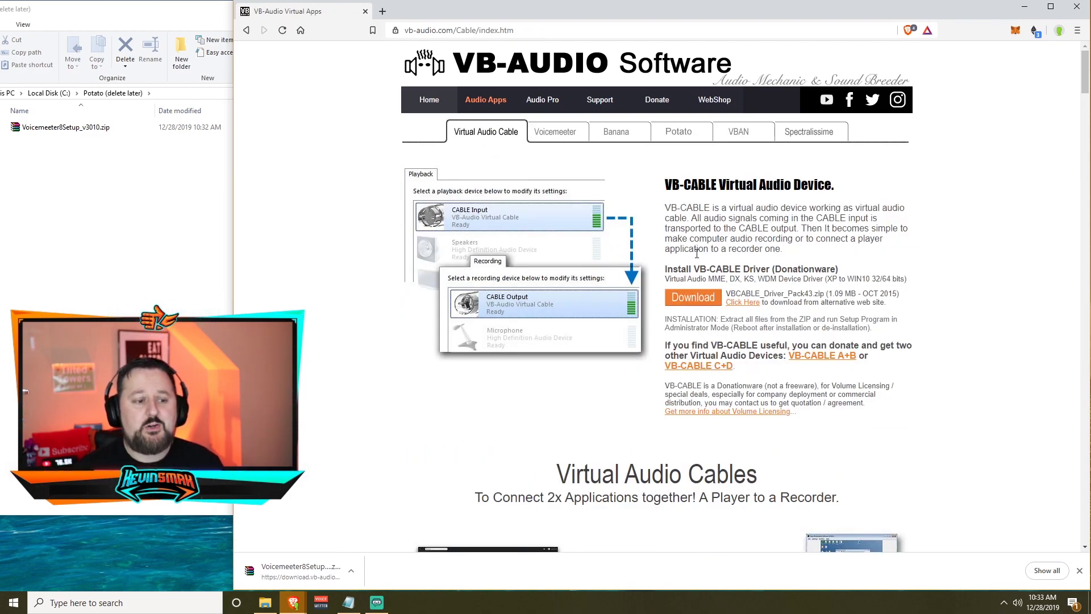
click(690, 301)
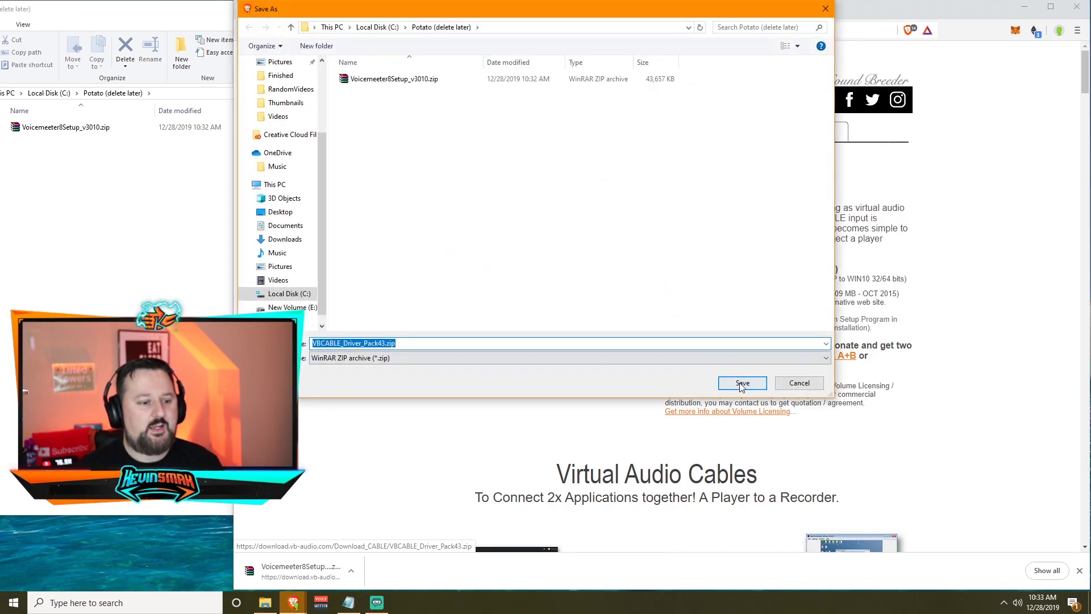
click(737, 382)
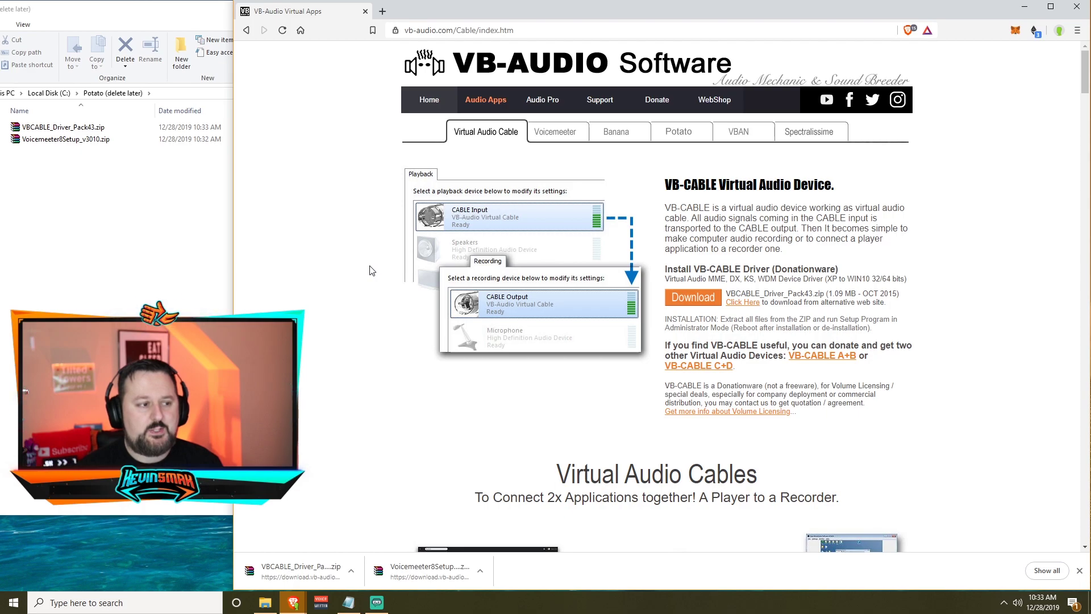
- Scroll down to the VB-Audio Additional Virtual Cables section covering A+B and C+D
scroll(372, 270, down, 1)
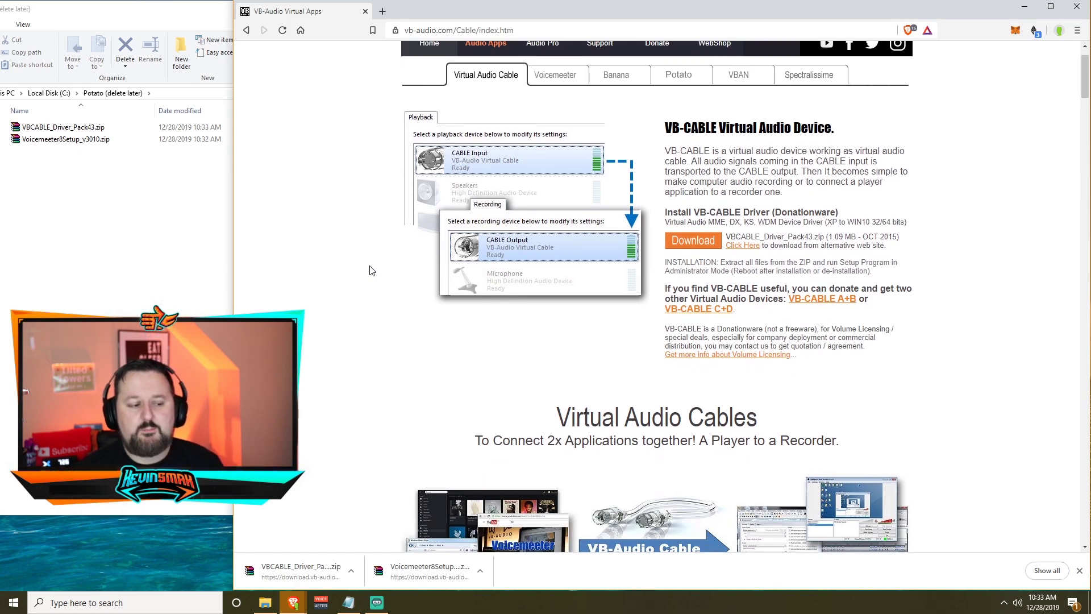
scroll(371, 270, down, 7)
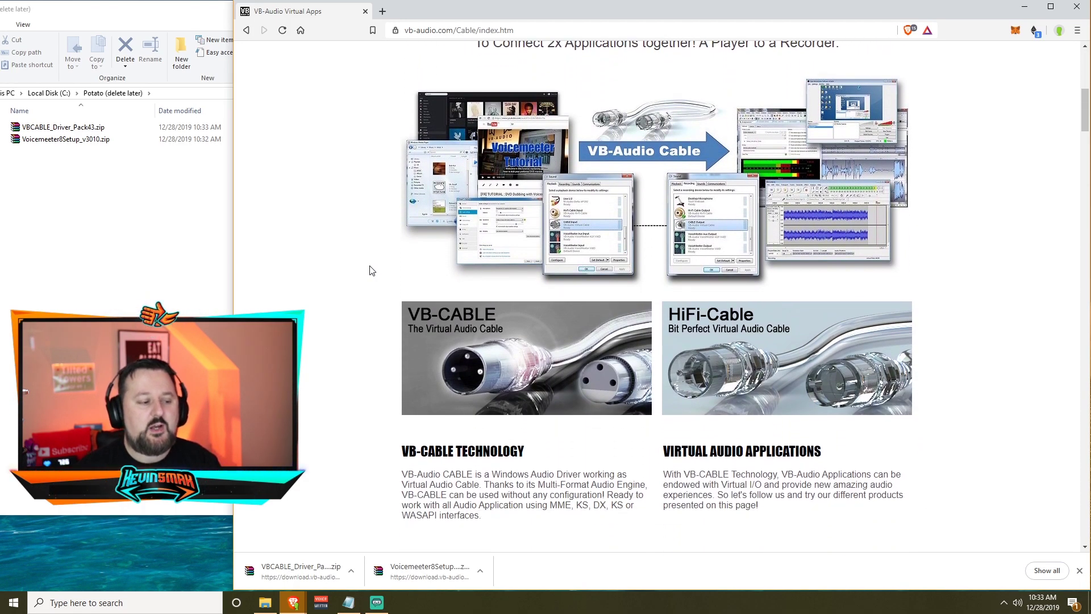
scroll(371, 271, down, 8)
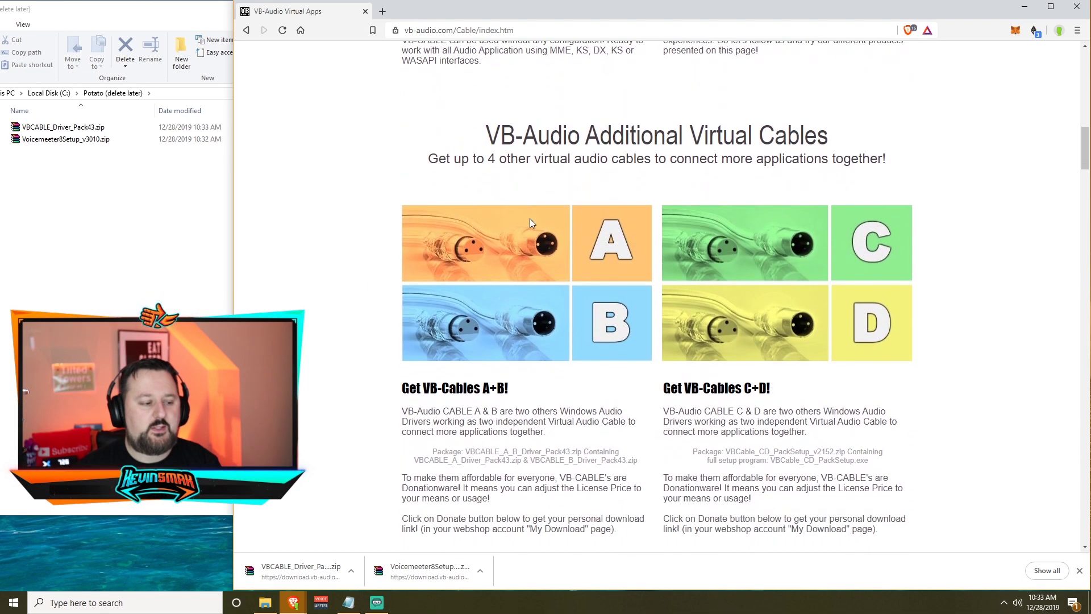
scroll(495, 403, down, 1)
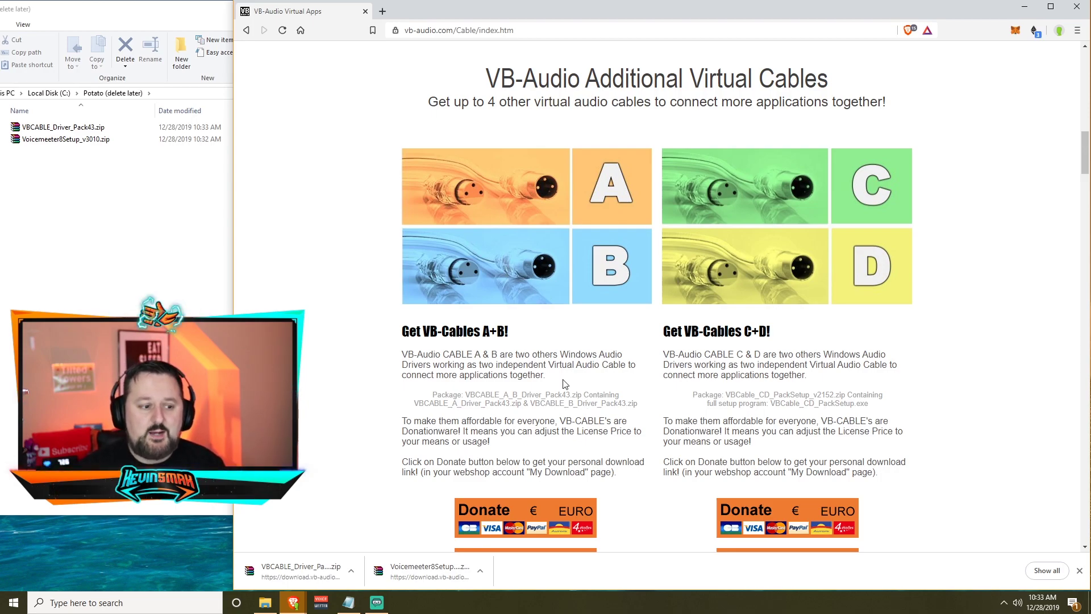
scroll(563, 381, down, 1)
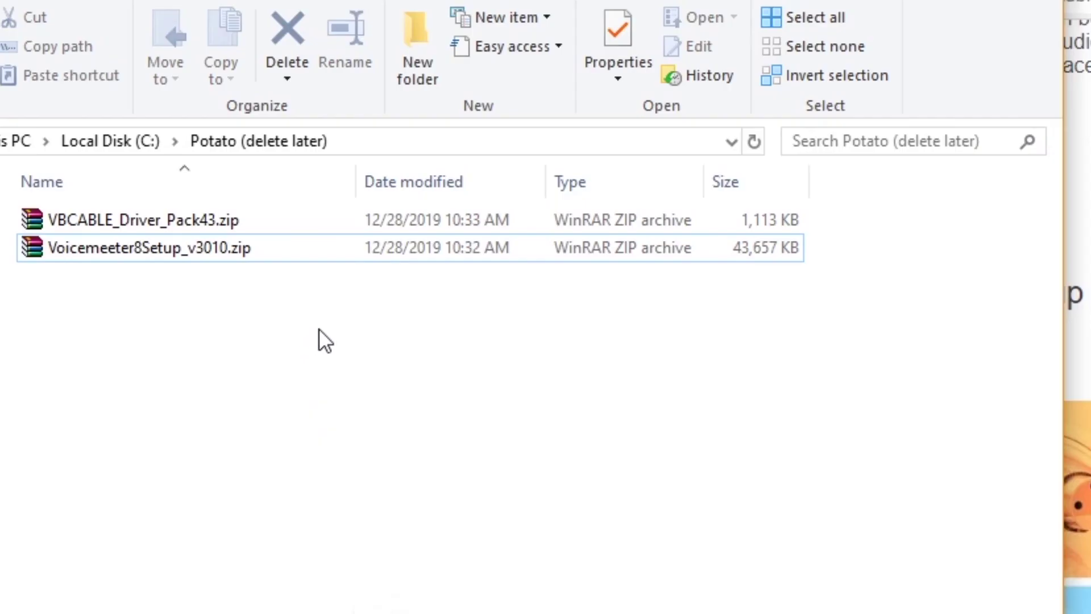
- Extract the Voicemeeter zip into the Potato (delete later) folder
click(139, 180)
right_click(128, 247)
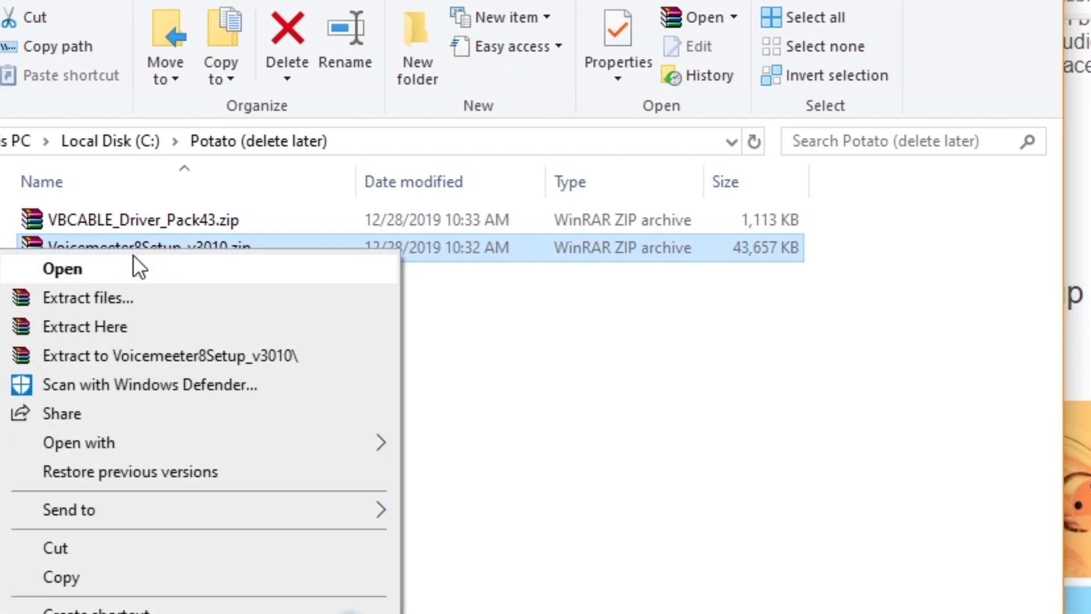
click(127, 326)
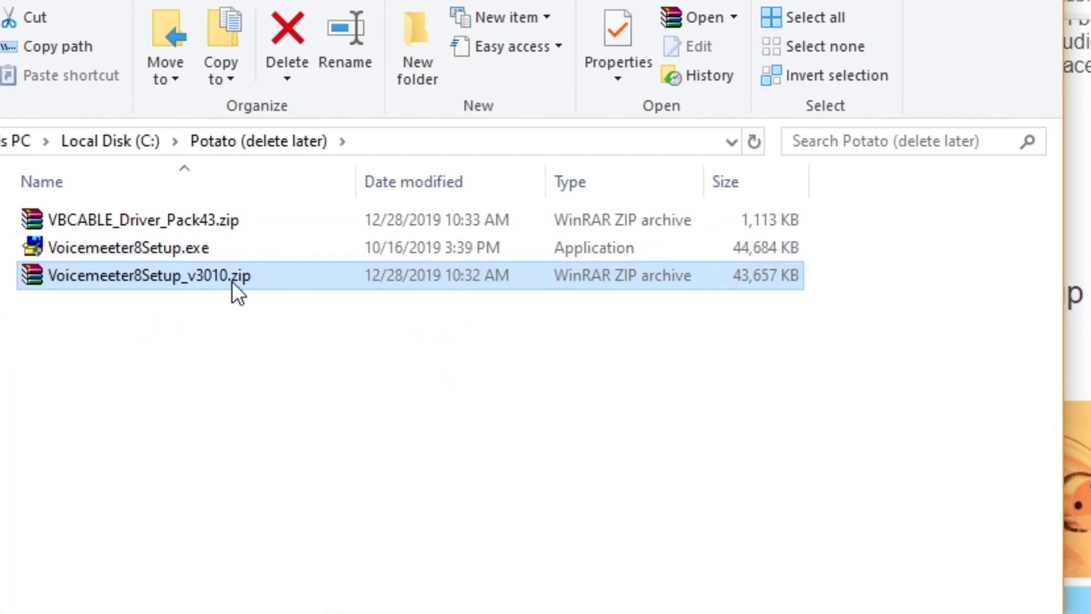
- Run Voicemeeter8Setup.exe as administrator and close it after it reports Voicemeeter already installed
click(160, 249)
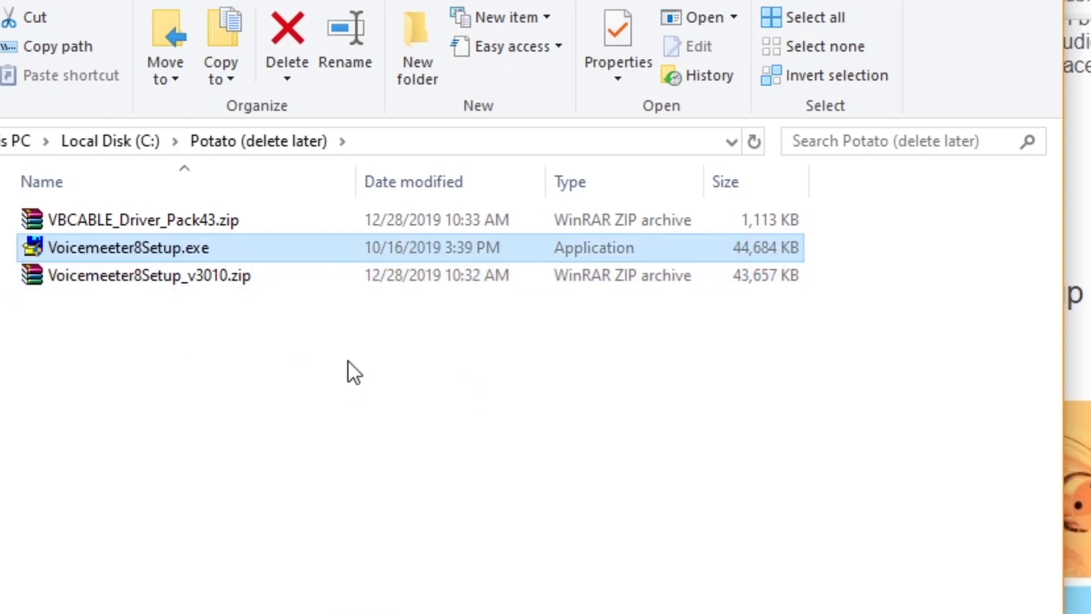
right_click(208, 244)
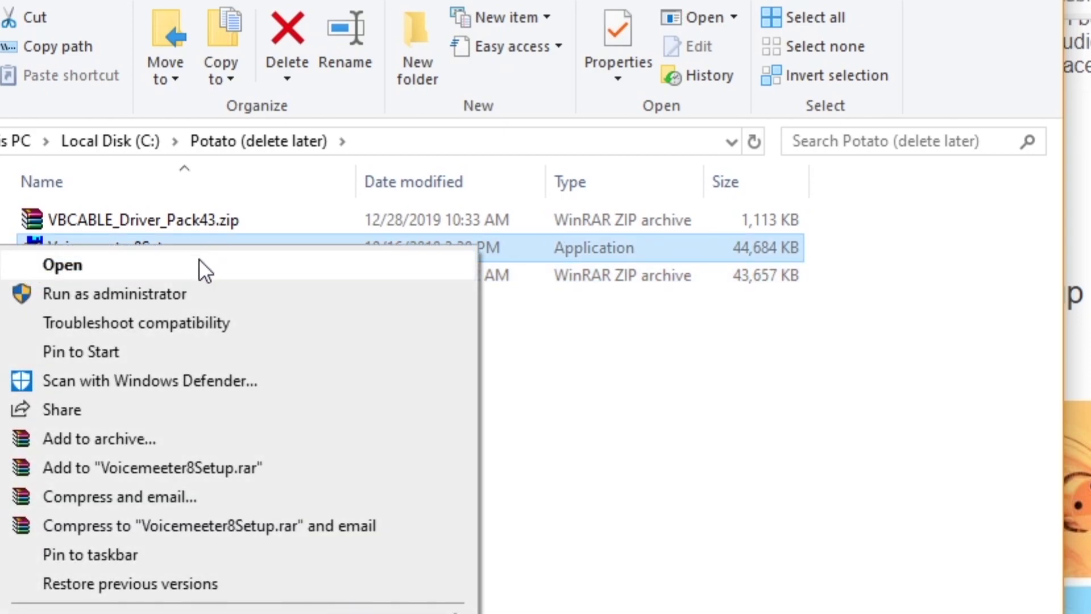
click(155, 298)
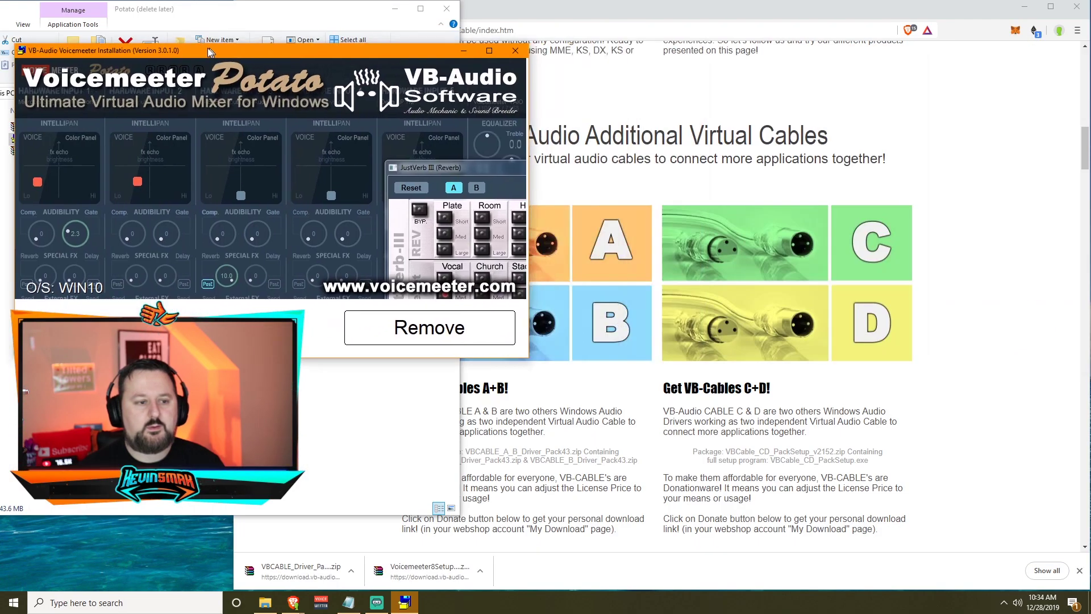
drag(202, 48, 431, 37)
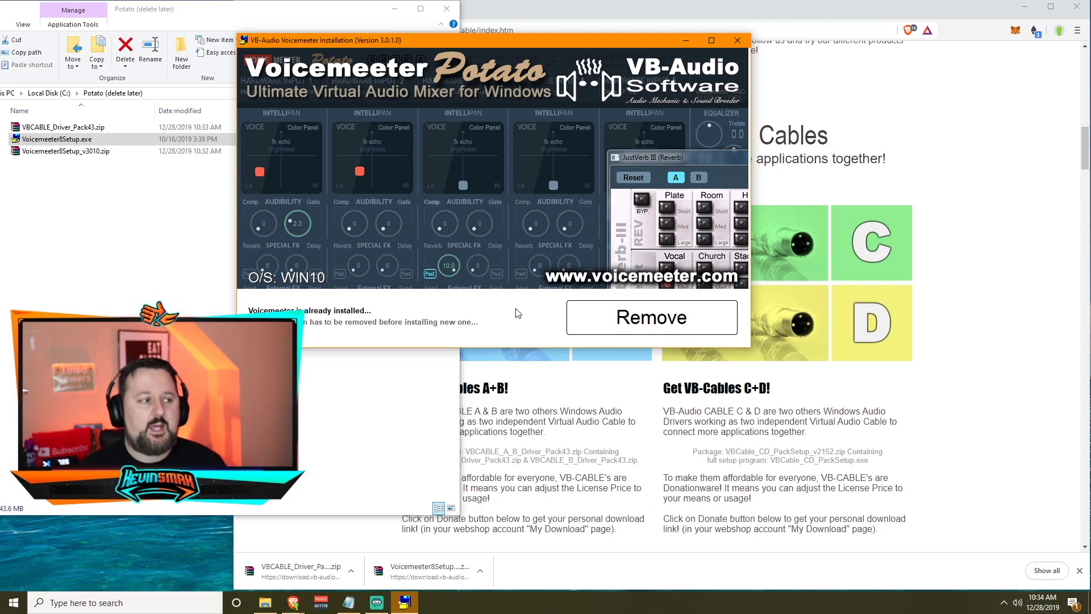
key(Escape)
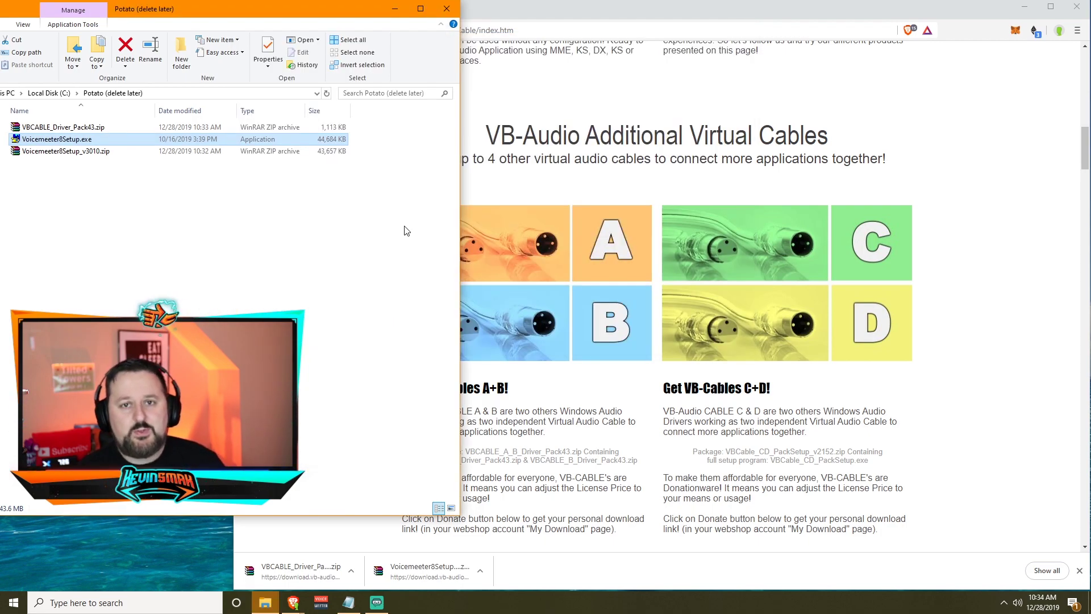
- Run VBCABLE_Setup_x64.exe from C:\Program Files (x86)\VB as administrator
click(102, 127)
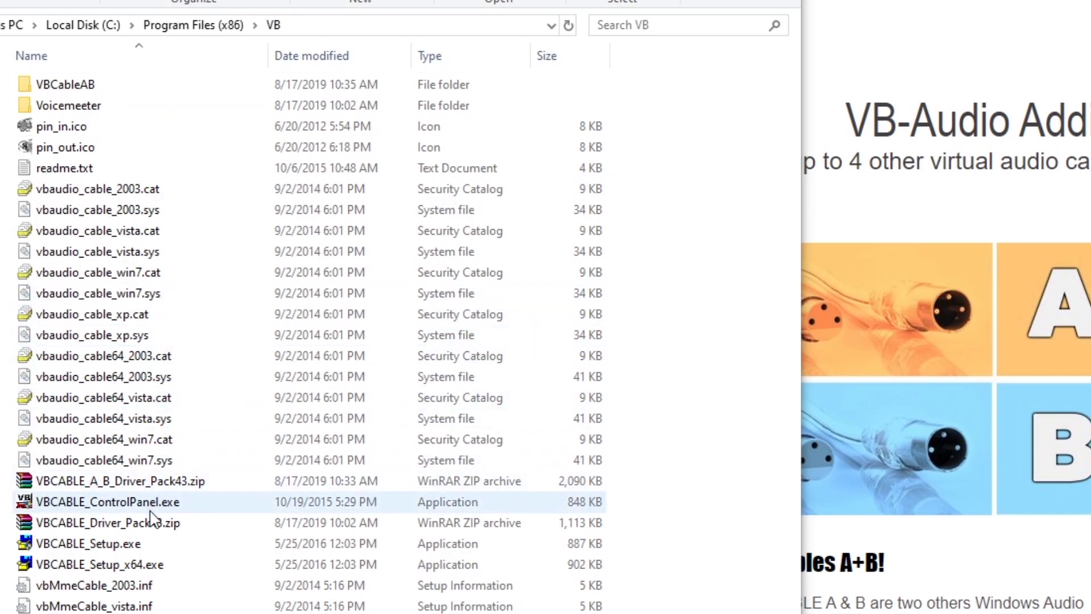
click(128, 527)
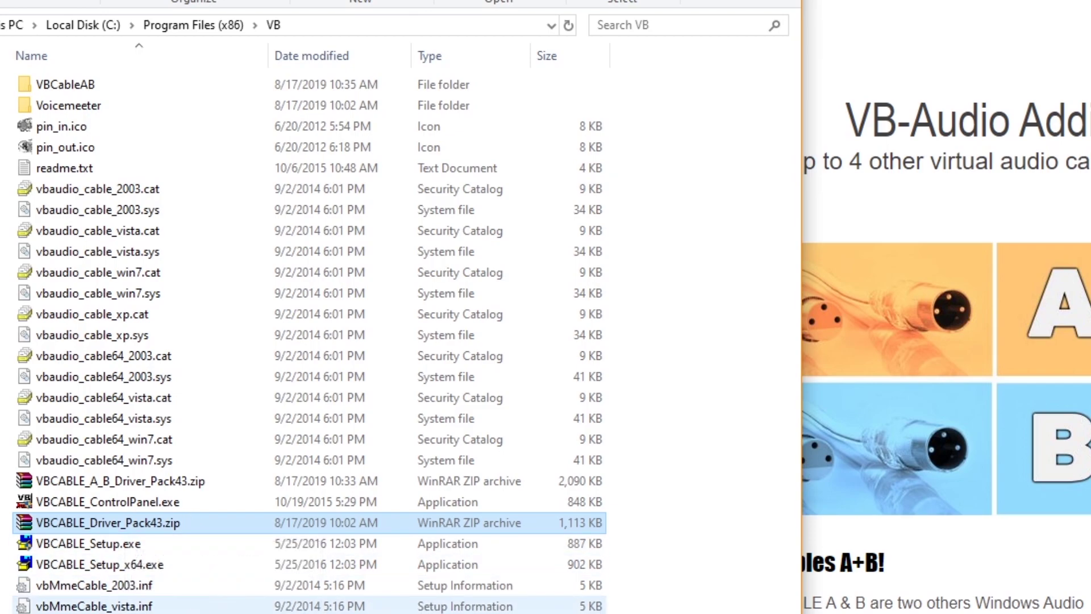
click(153, 571)
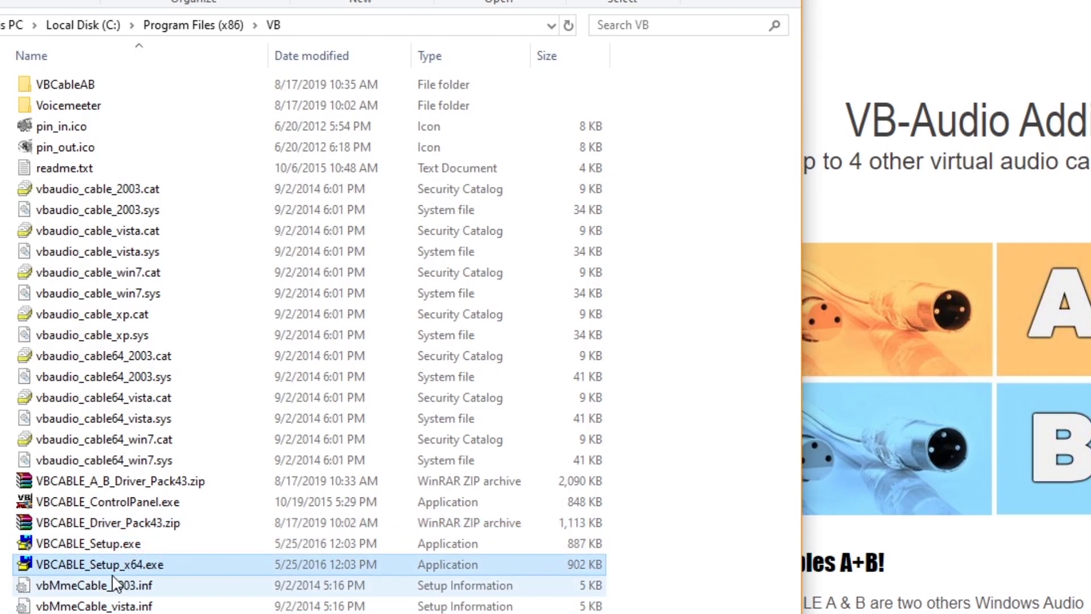
right_click(177, 571)
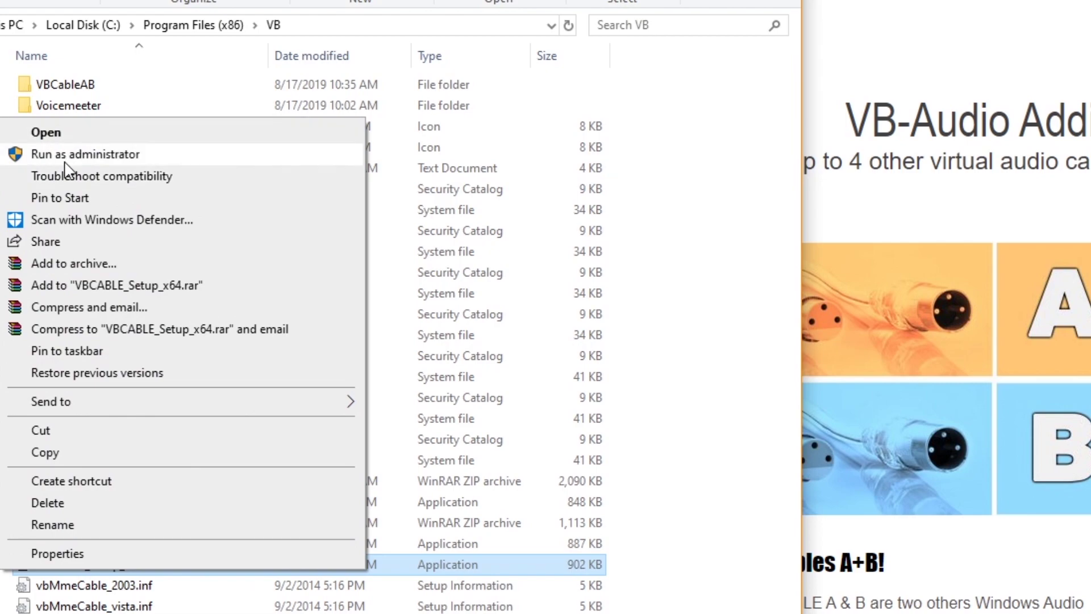
click(89, 156)
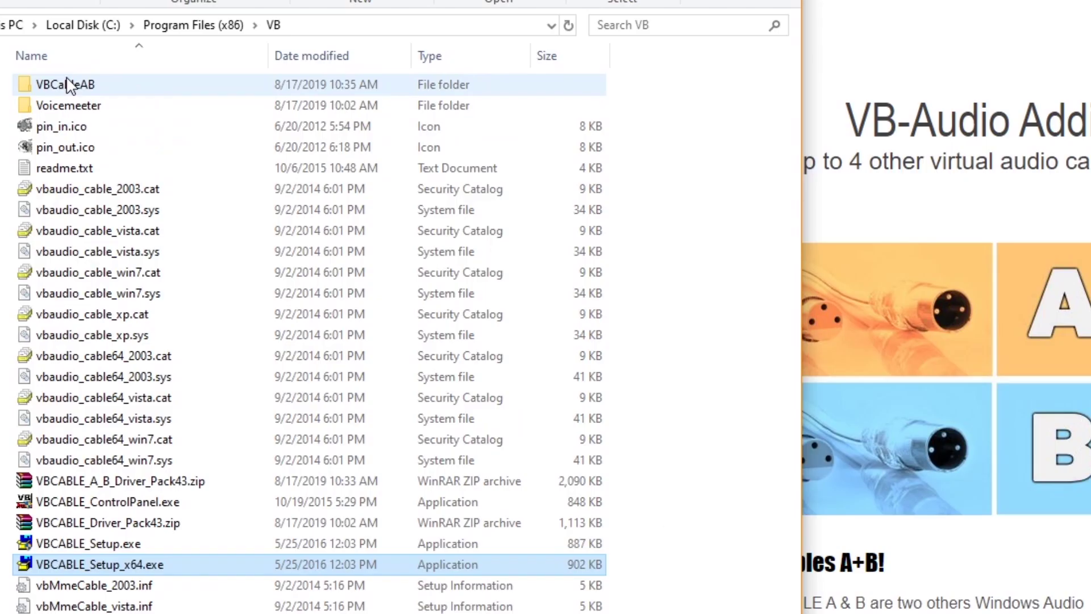
- Open the VBCableAB folder and inspect the Cable A and Cable B driver pack zips
double_click(43, 115)
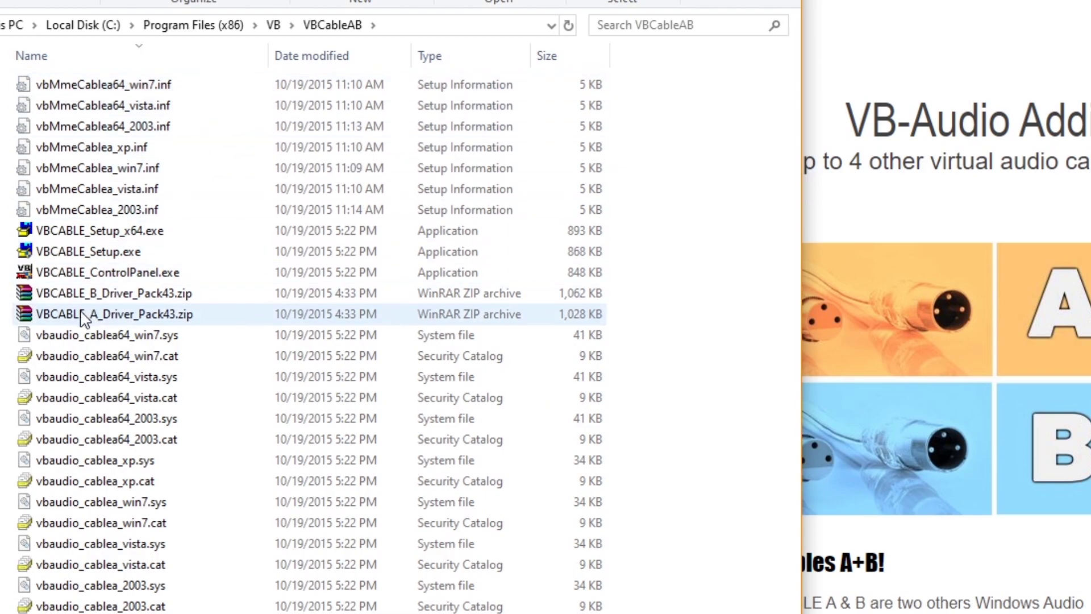
right_click(142, 321)
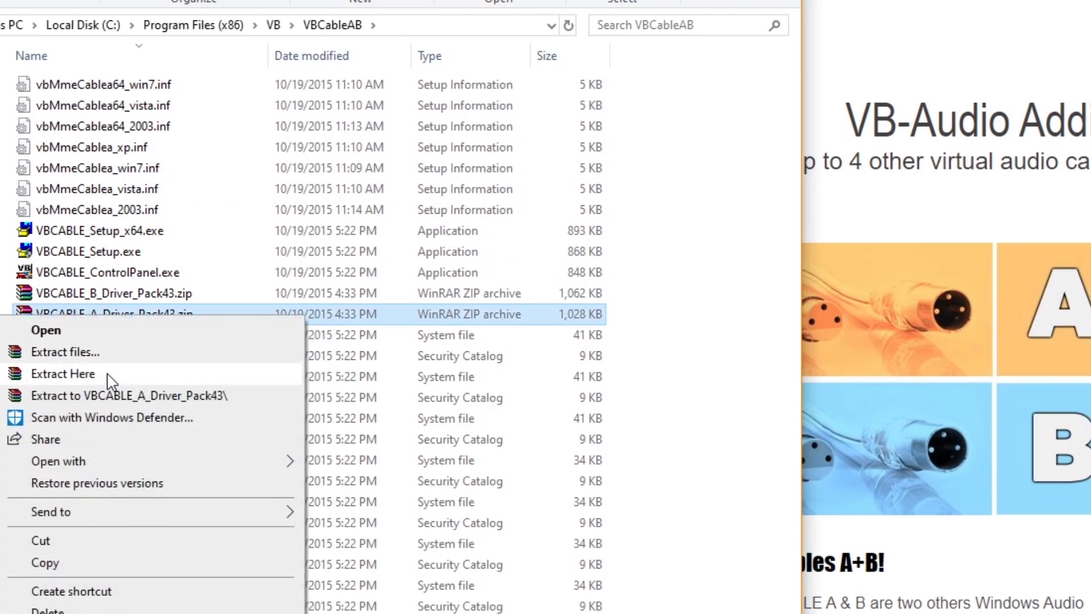
key(Escape)
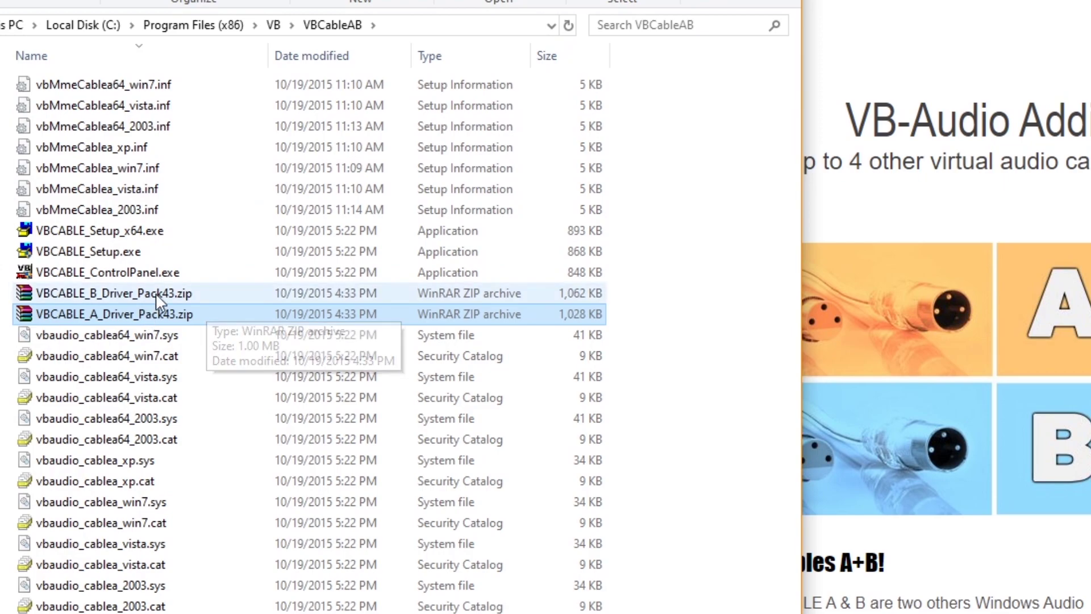
right_click(150, 299)
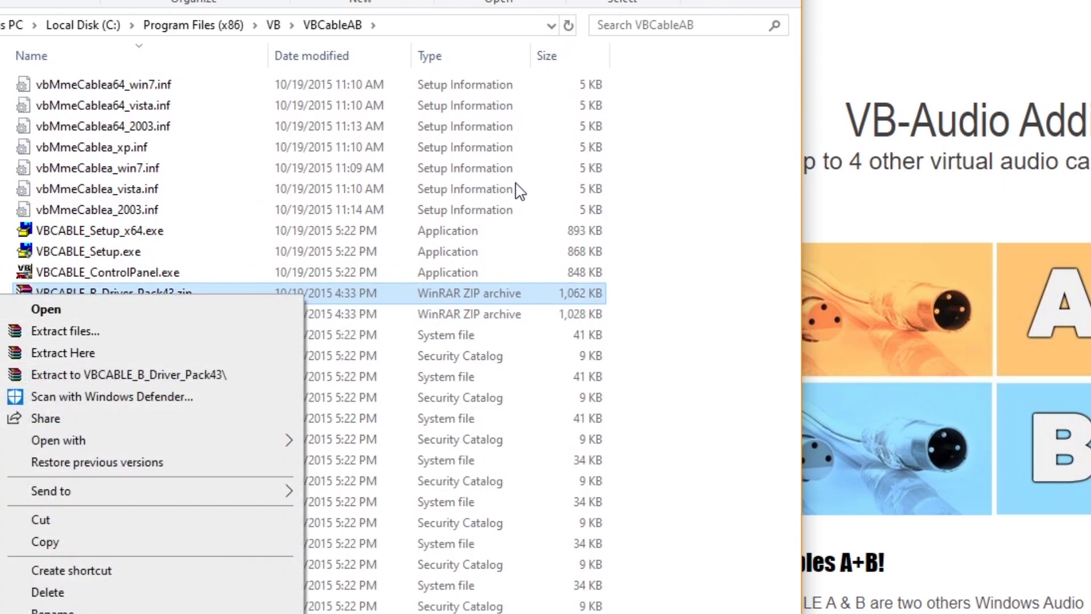
key(Escape)
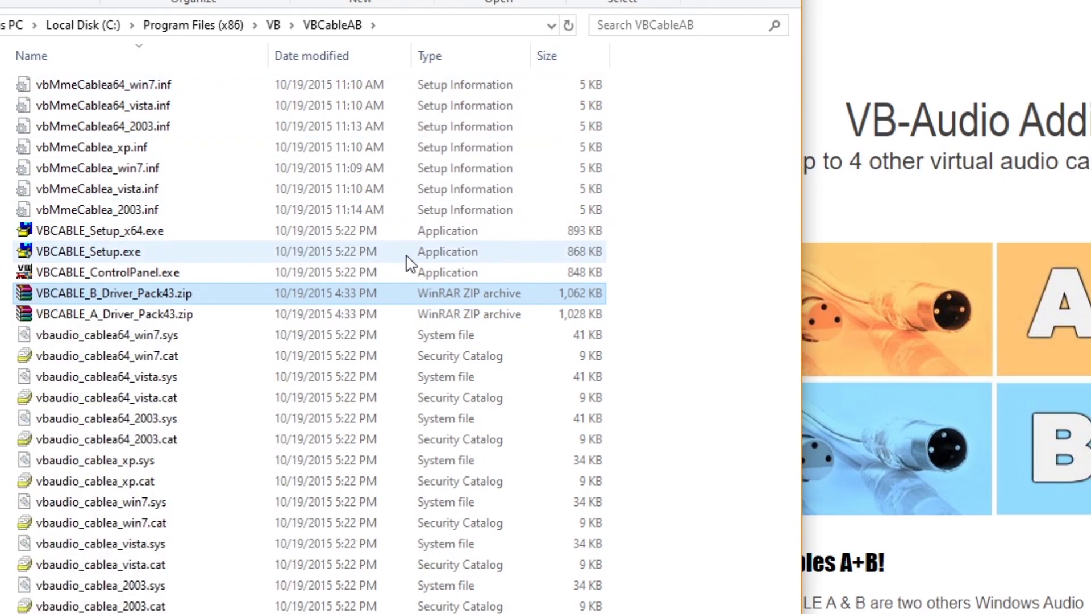
- Run the VBCableAB folder's VBCABLE_Setup_x64.exe as administrator
click(272, 230)
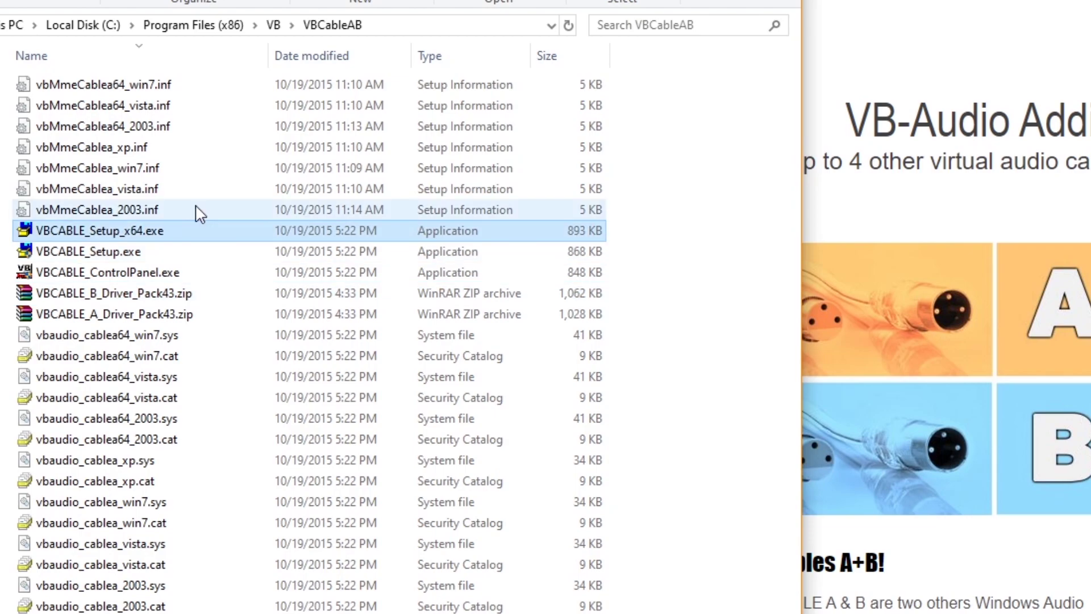
right_click(169, 243)
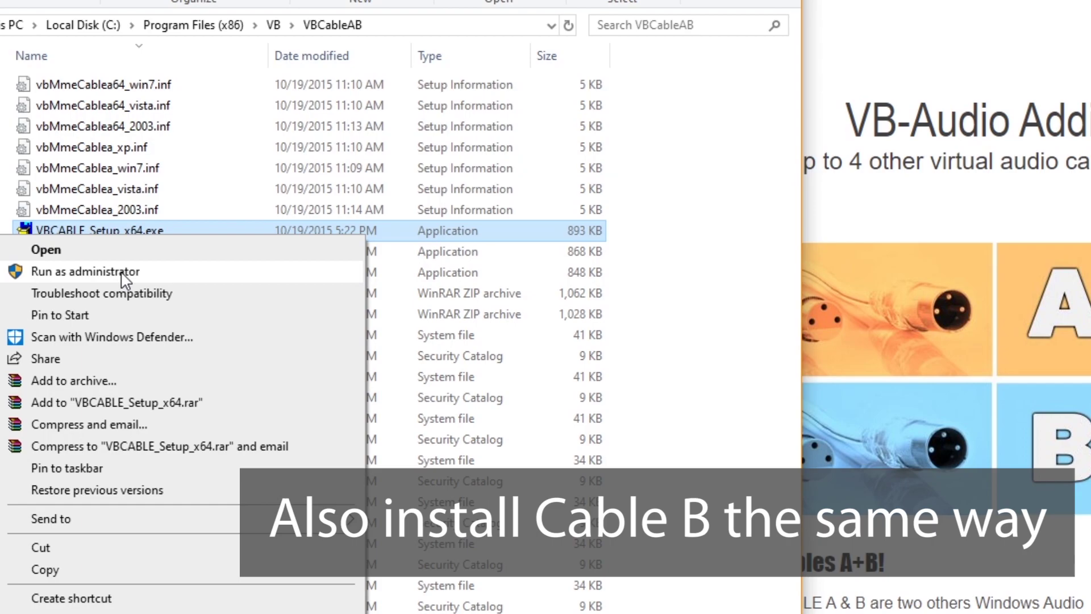
click(140, 272)
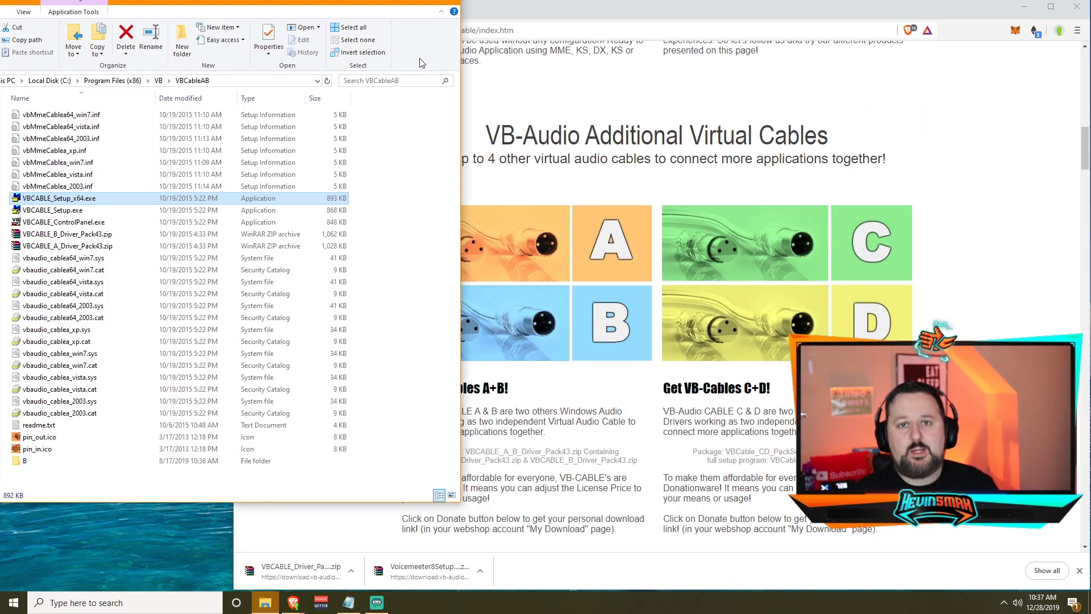
- Move the VBCableAB folder window into view and close it
drag(448, 21, 465, 46)
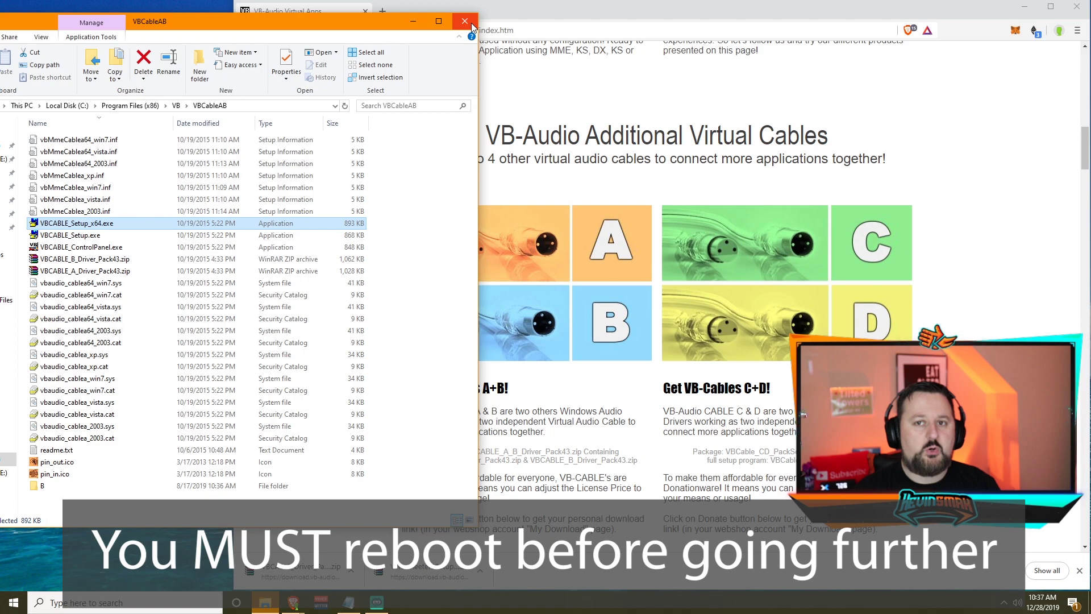
click(472, 24)
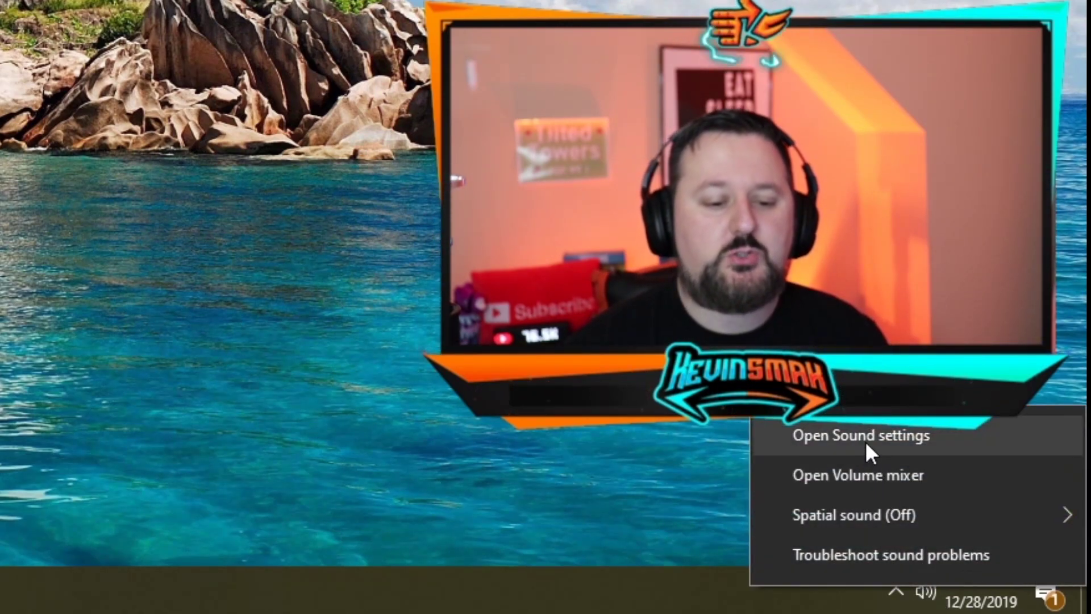
- Verify the Sound page output is VoiceMeeter Input and input is Yeti Stereo Microphone, leaving both unchanged
click(865, 439)
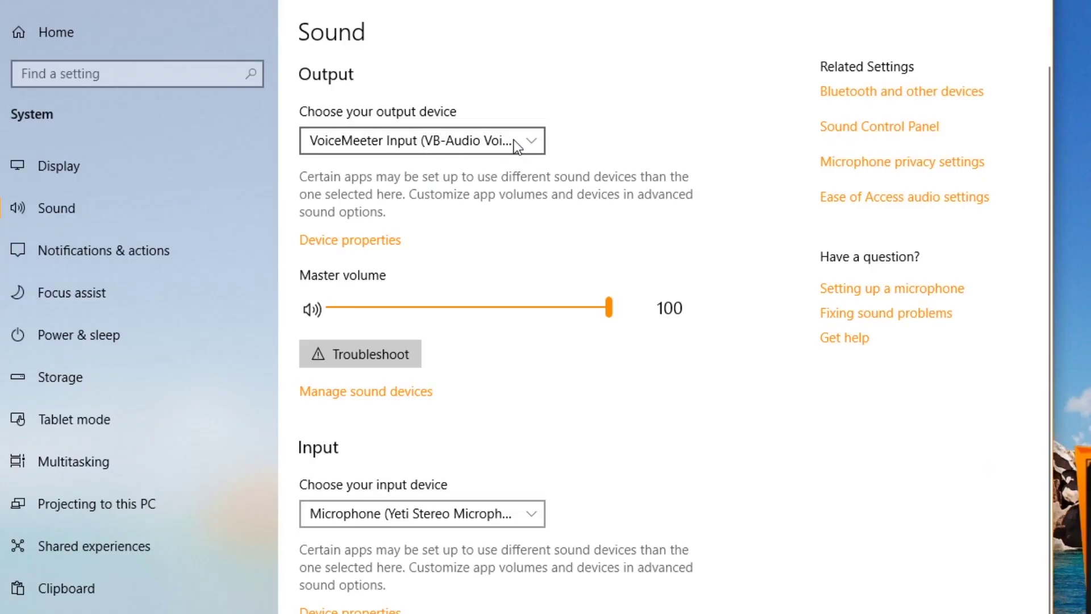
click(514, 140)
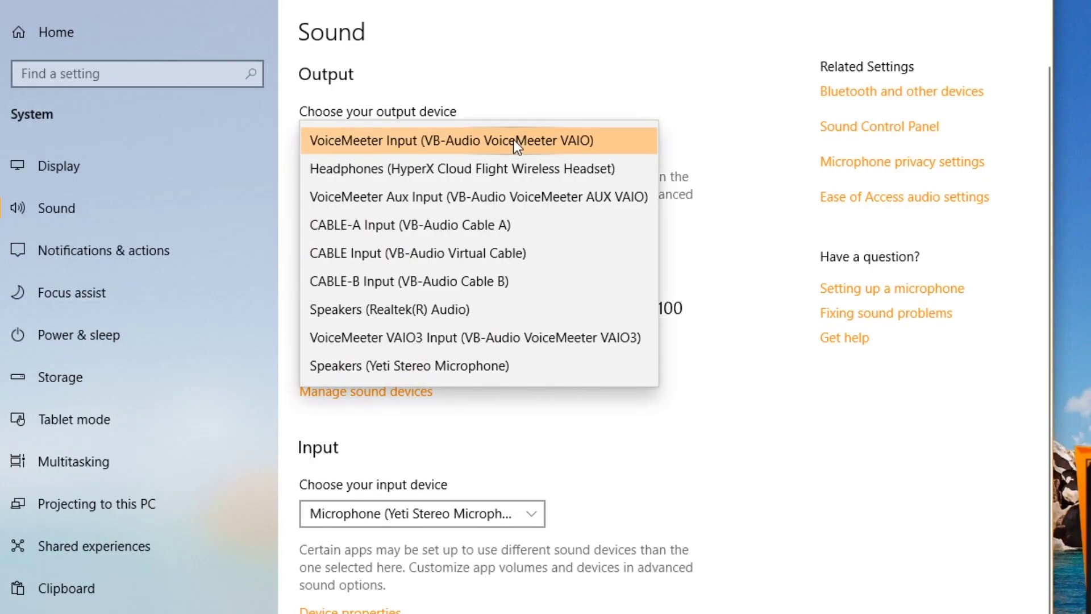
click(702, 90)
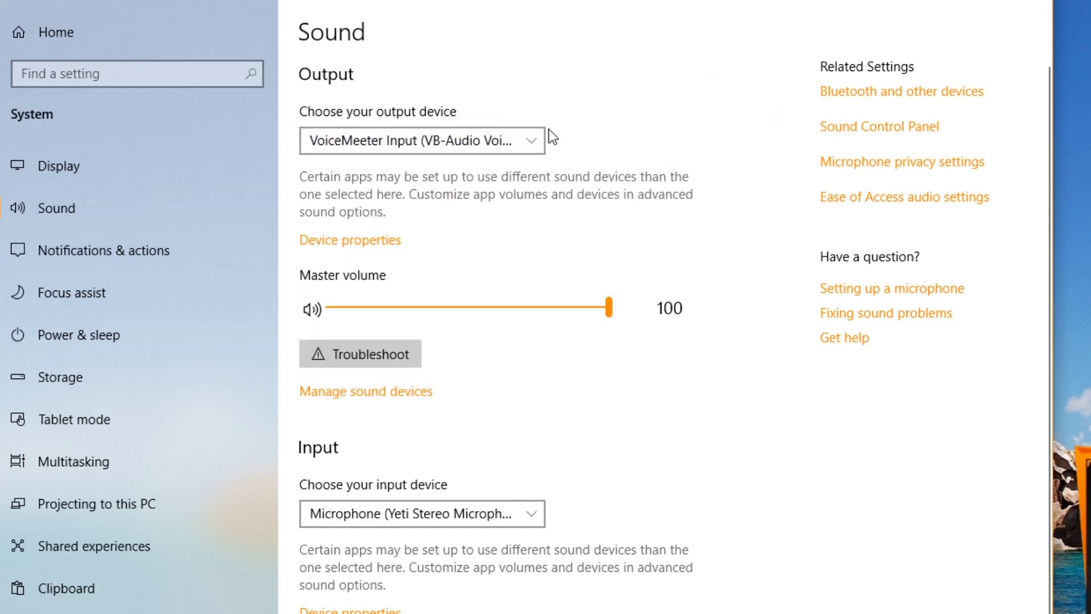
click(424, 515)
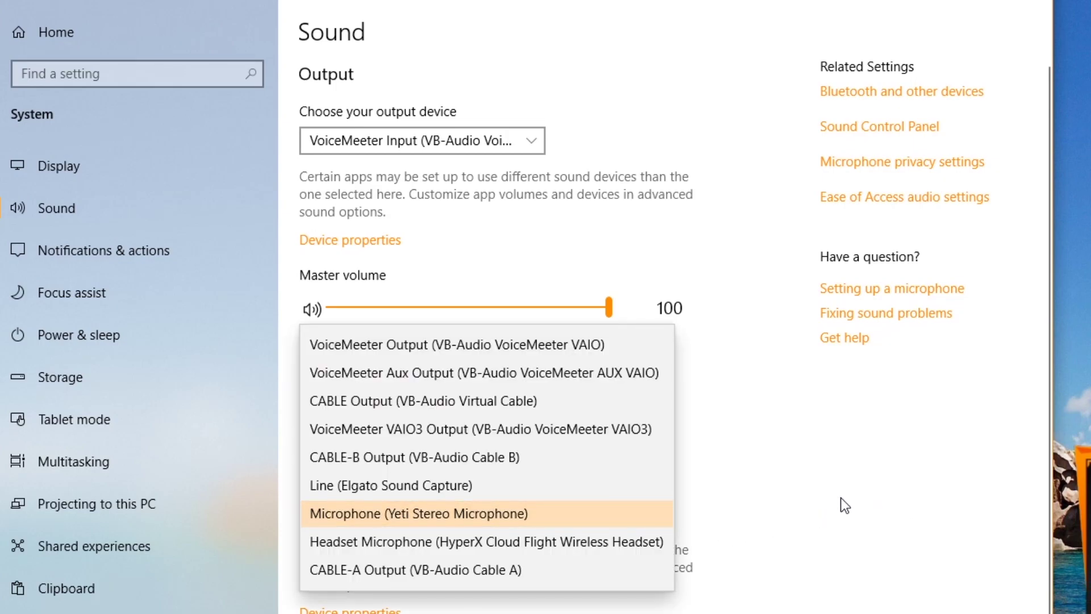
click(845, 505)
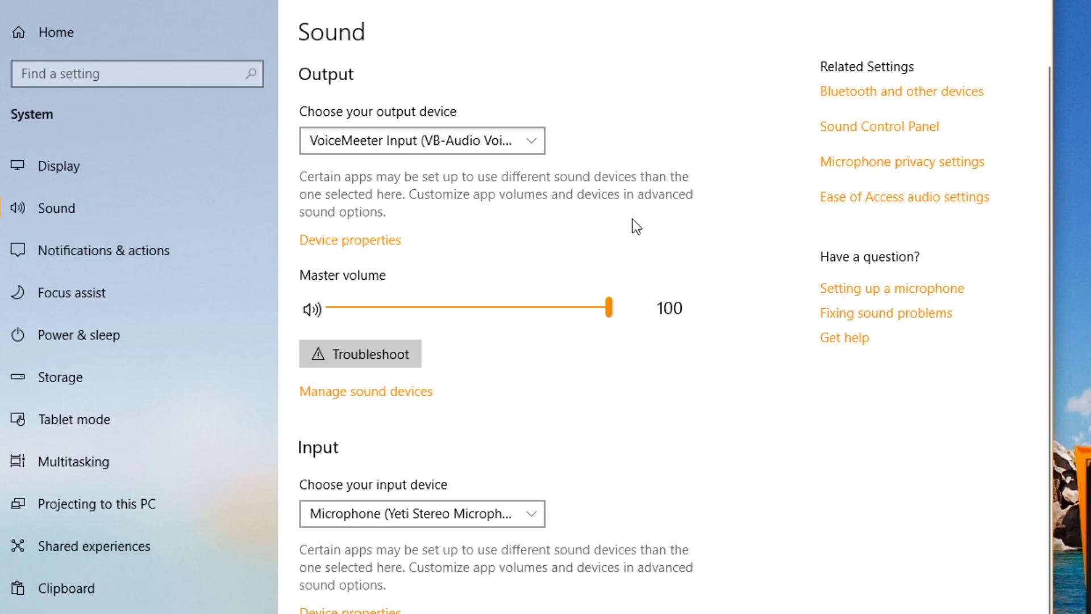
- Show VoiceMeeter Input's Advanced properties, with default format 24 bit, 48000 Hz (Studio Quality)
click(361, 242)
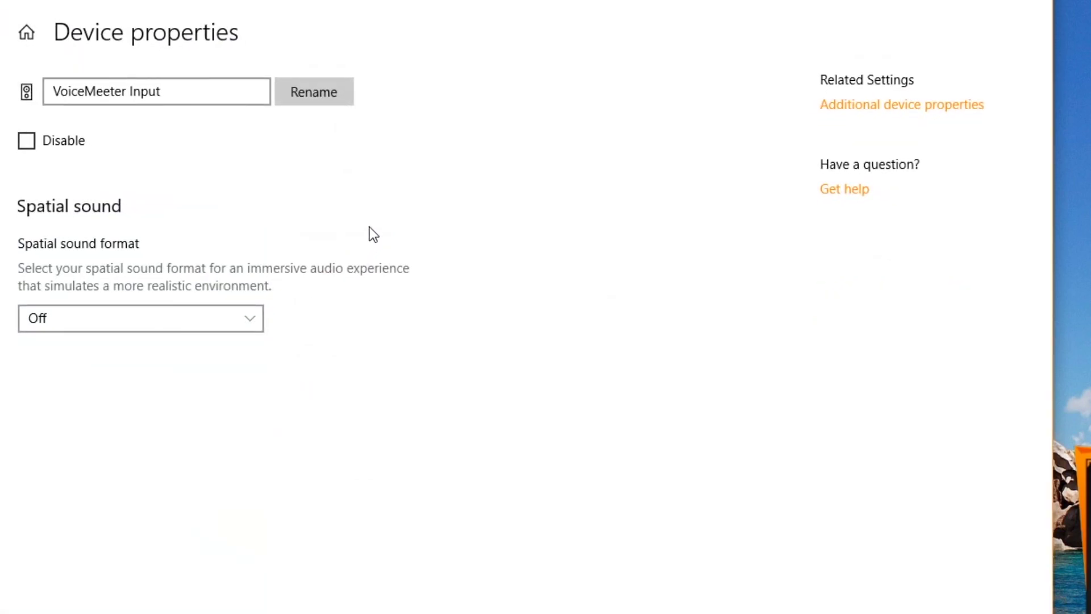
click(884, 110)
drag(421, 110, 554, 82)
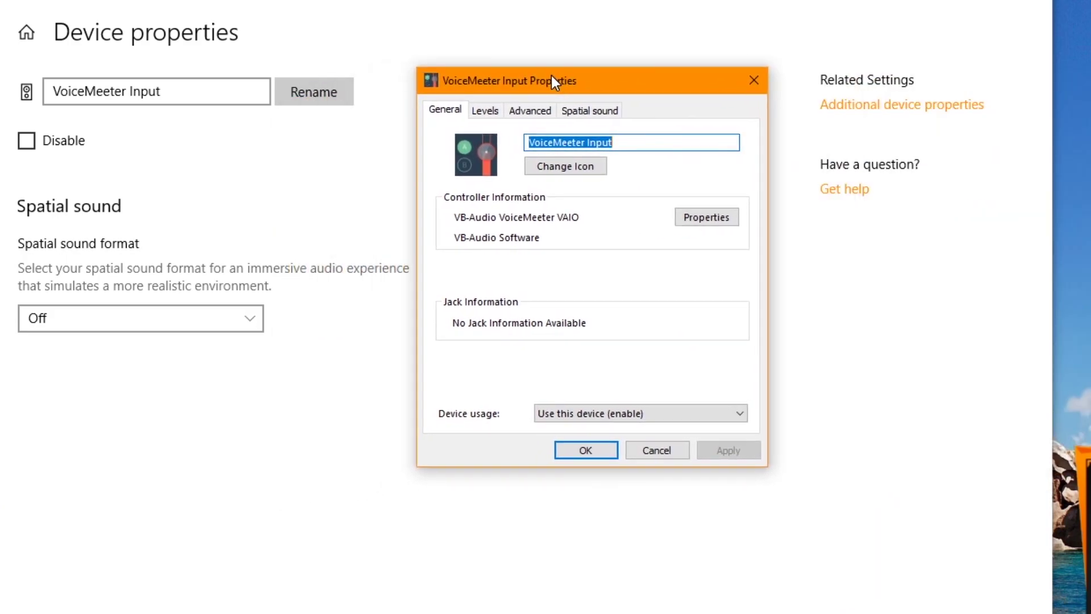
click(527, 111)
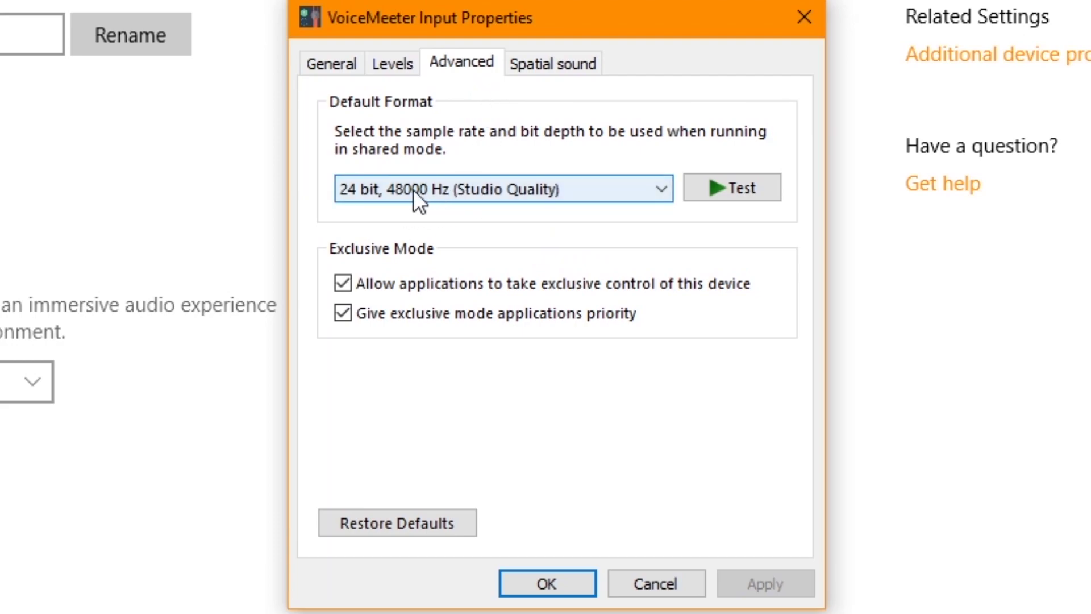
- Cancel the VoiceMeeter Input properties and view the Yeti microphone's advanced sample-rate settings
click(649, 586)
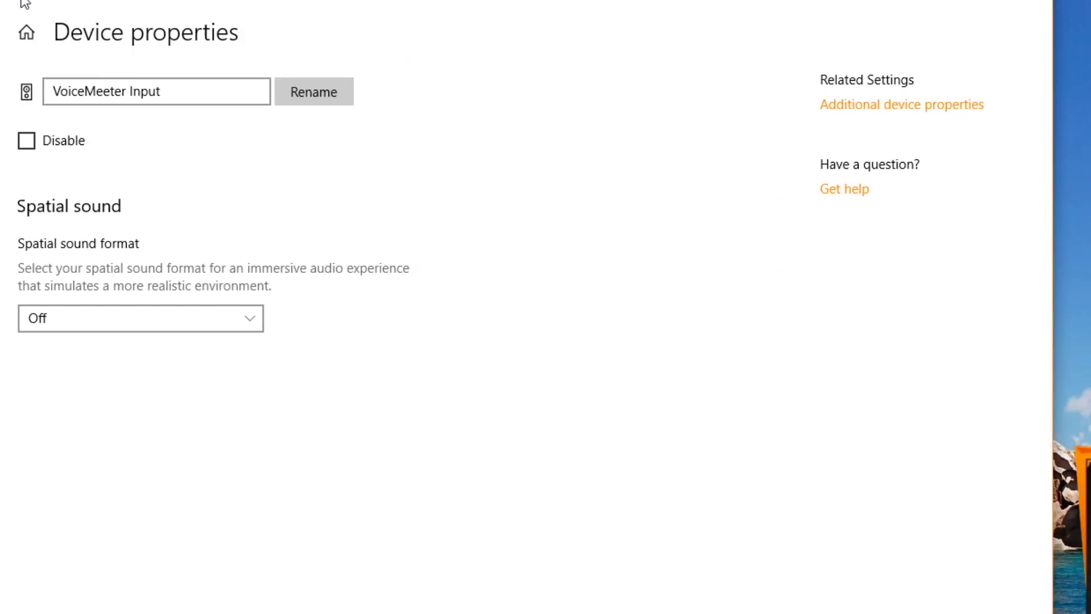
click(29, 4)
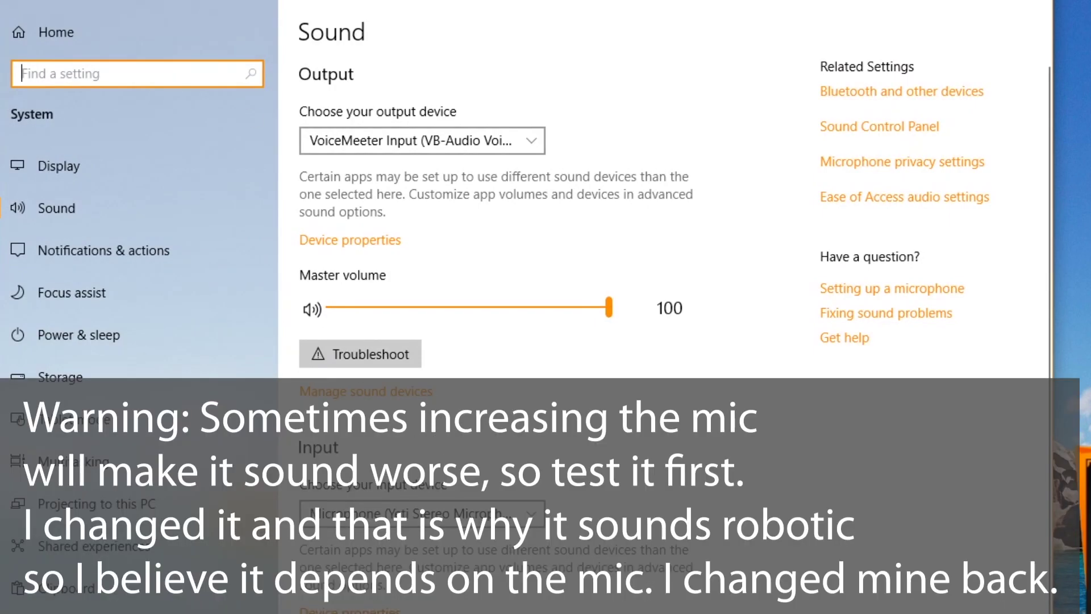
click(349, 610)
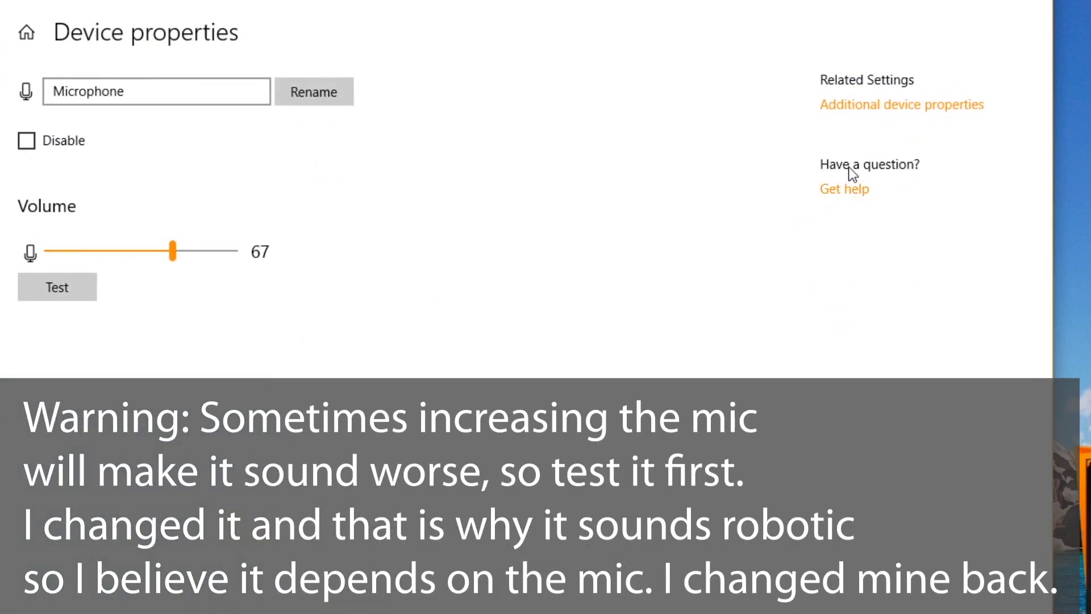
click(978, 104)
drag(816, 137, 517, 142)
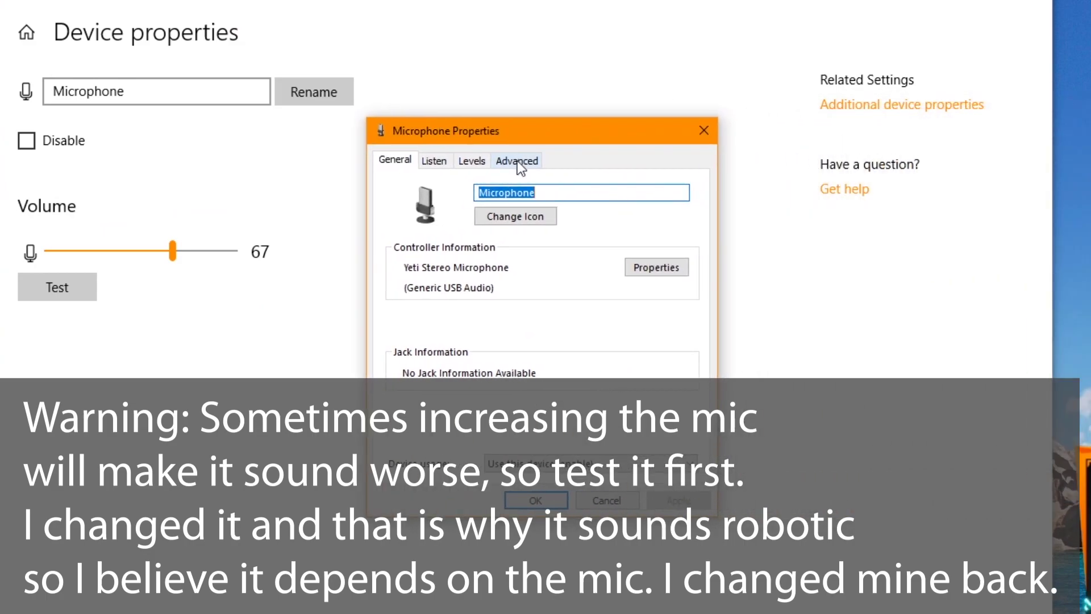
click(517, 162)
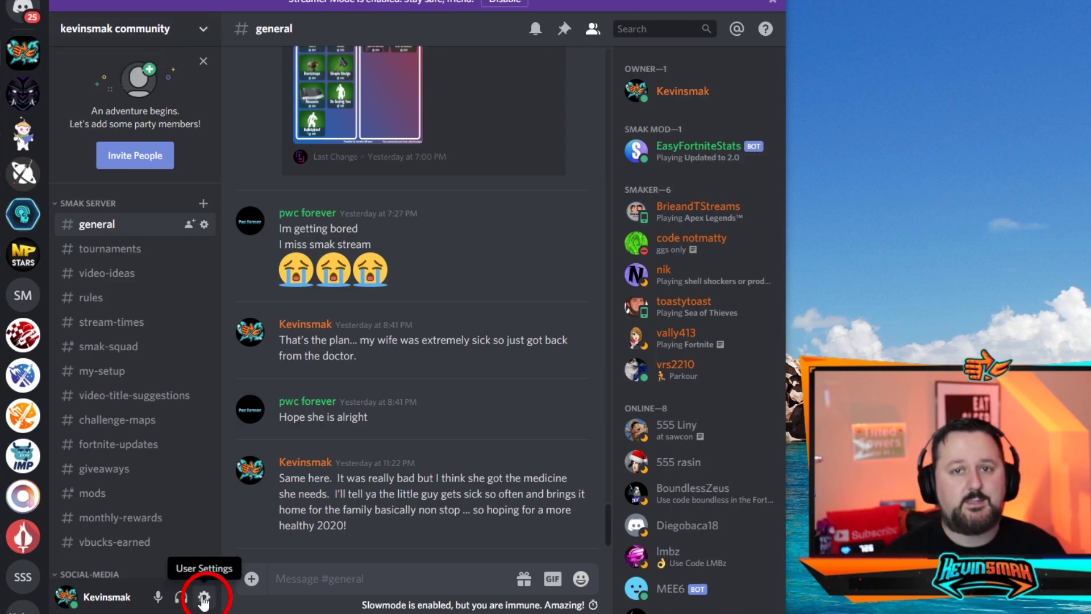
click(203, 598)
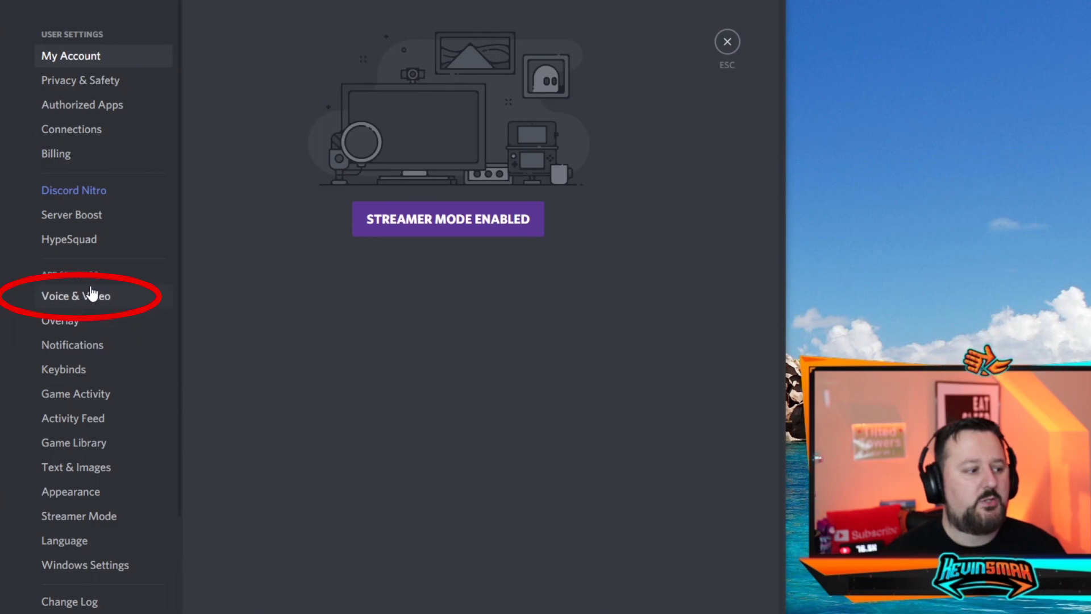
click(80, 301)
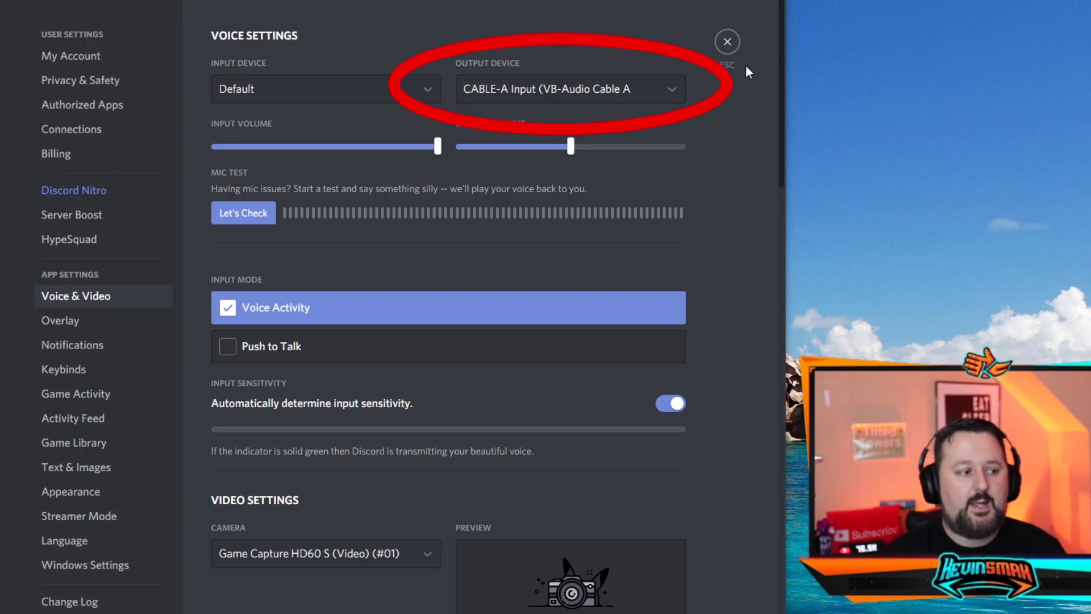
click(728, 42)
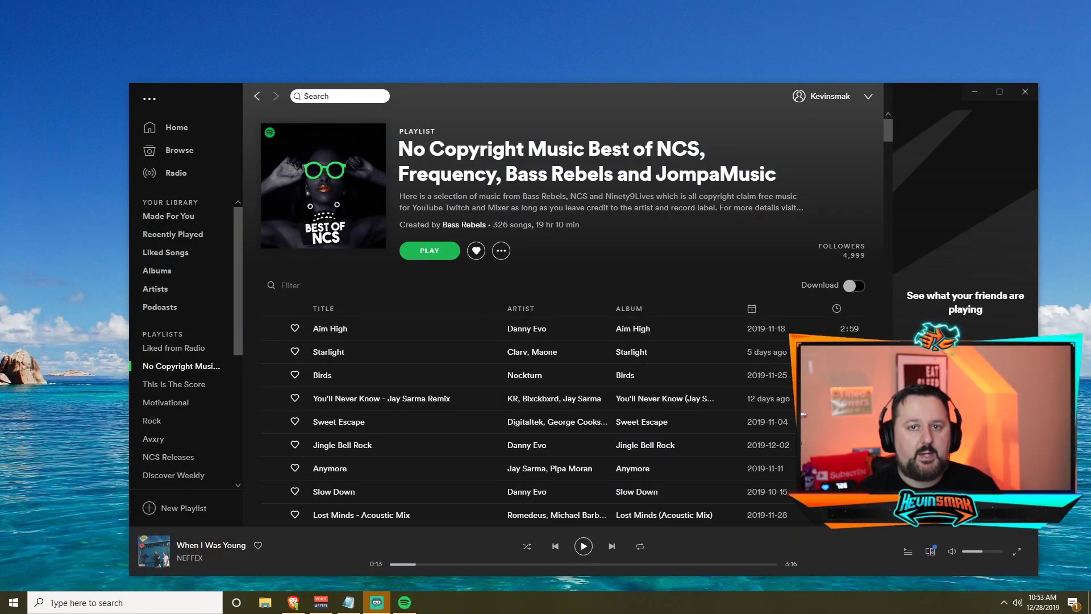
- Play 'When I Was Young' briefly in Spotify, then pause it at 0:15
click(584, 546)
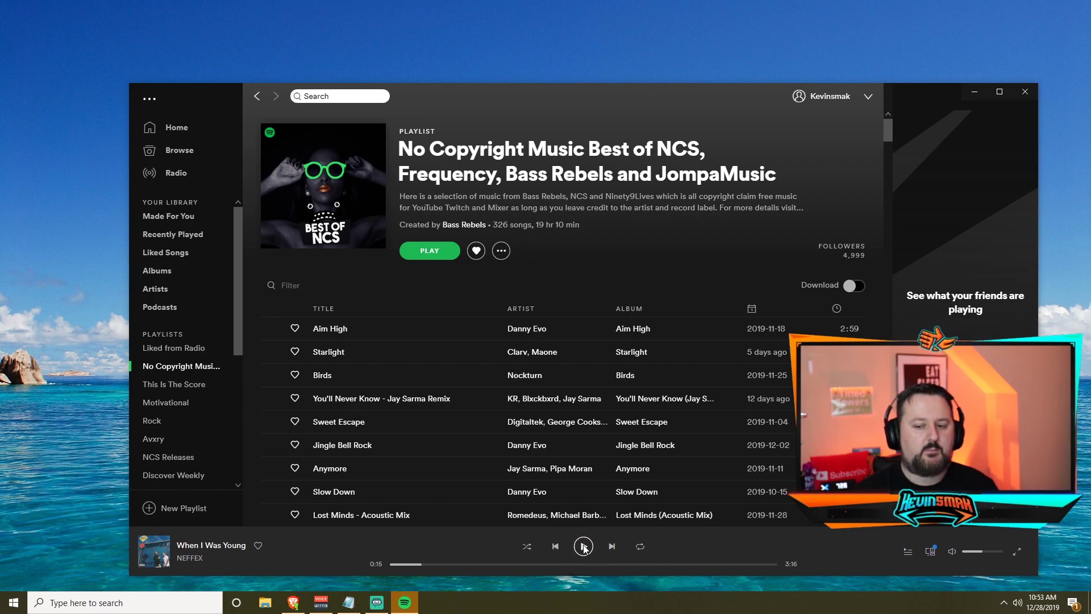
click(584, 547)
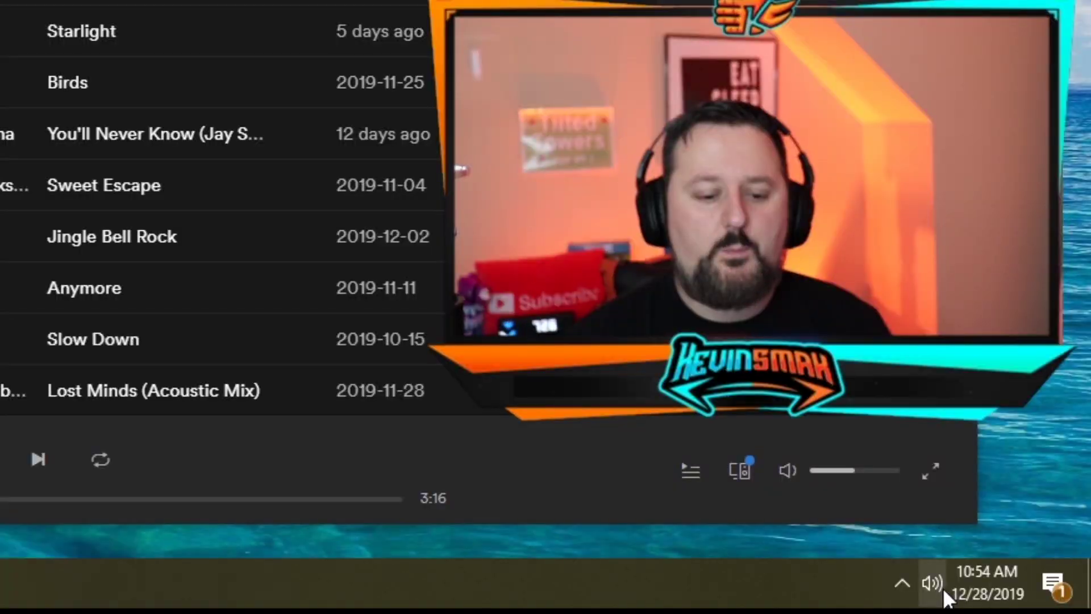
- Set Spotify Premium's app output to CABLE-B Input (VB-Audio Cable B) and close Settings
right_click(933, 585)
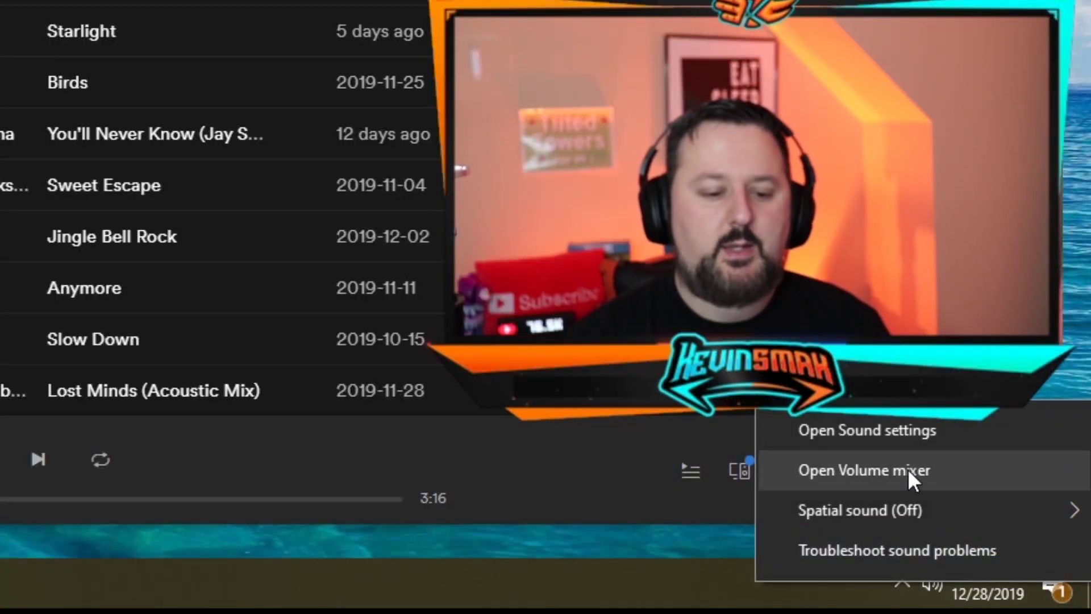
click(896, 436)
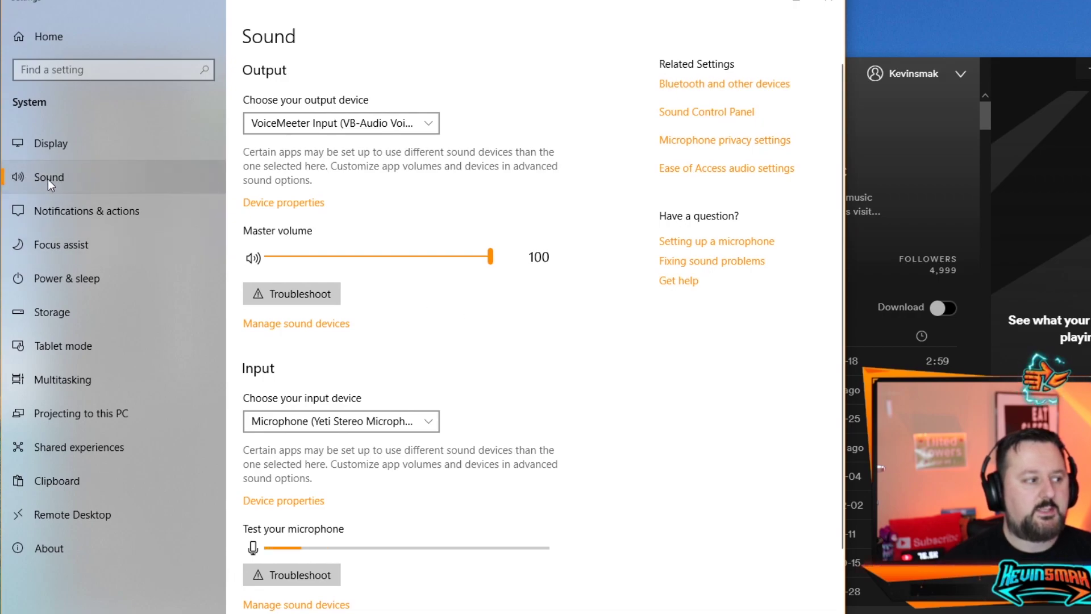
scroll(470, 370, down, 2)
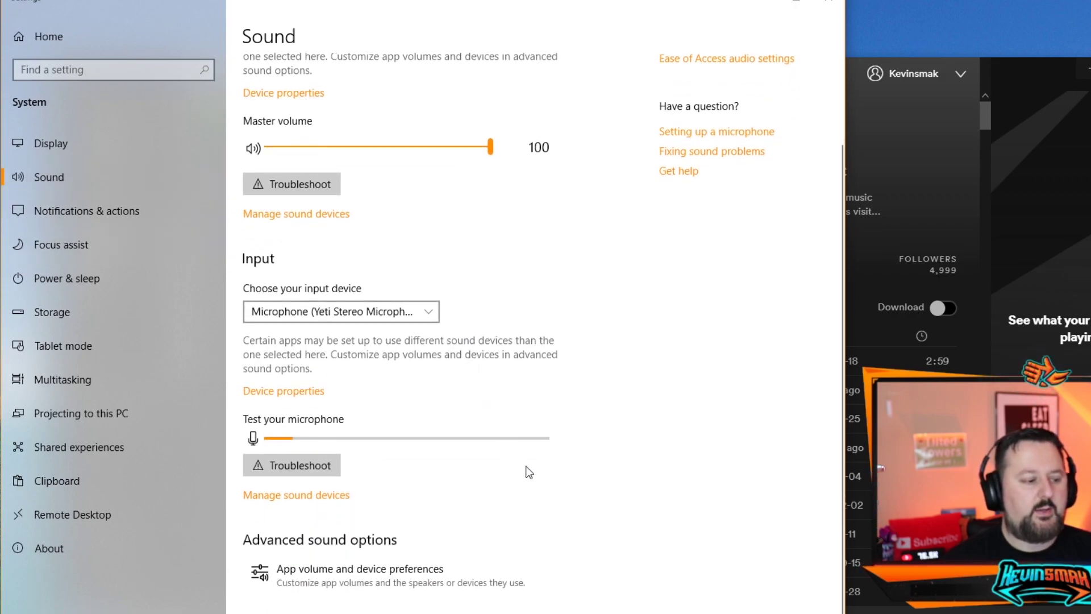
click(421, 589)
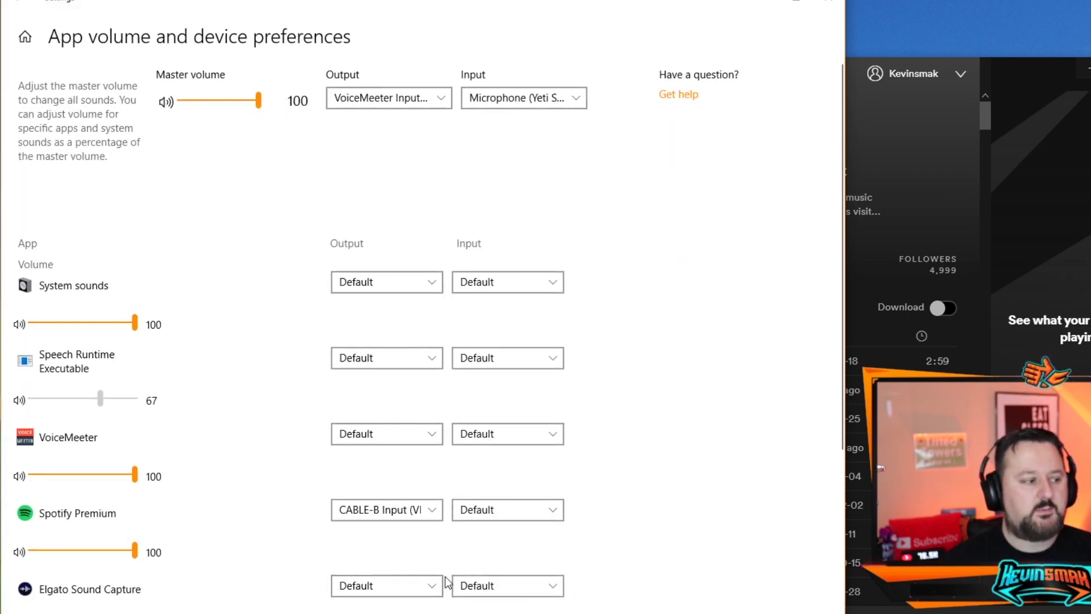
scroll(203, 445, down, 5)
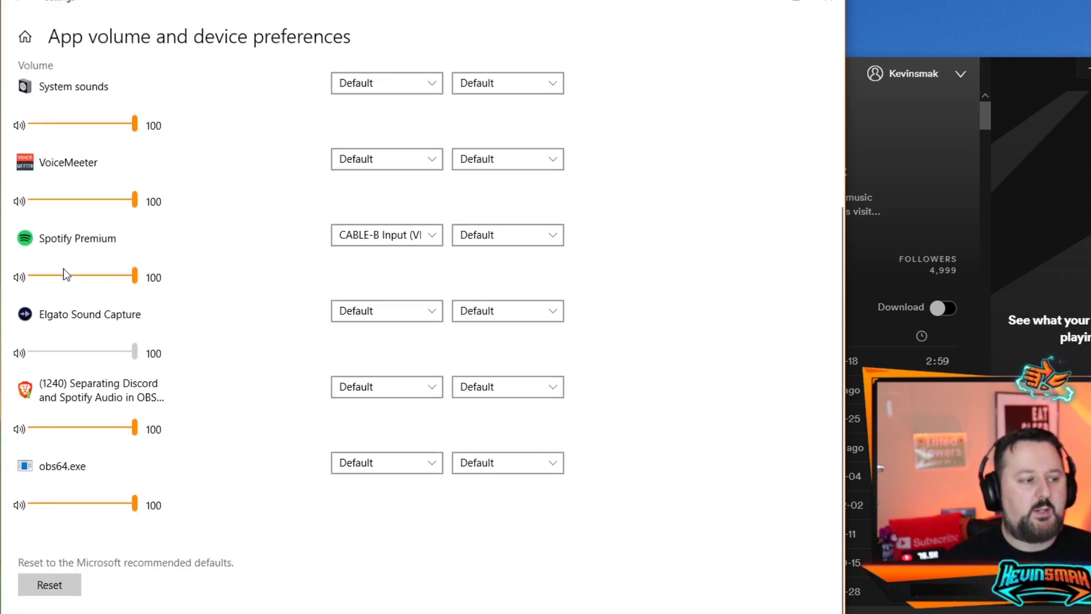
scroll(422, 253, up, 2)
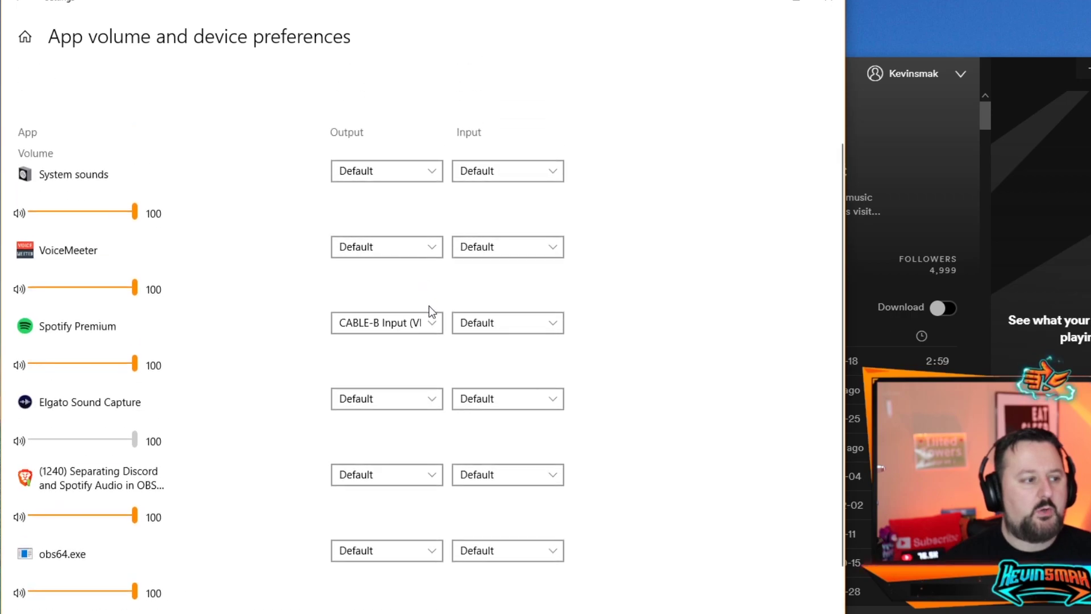
click(435, 326)
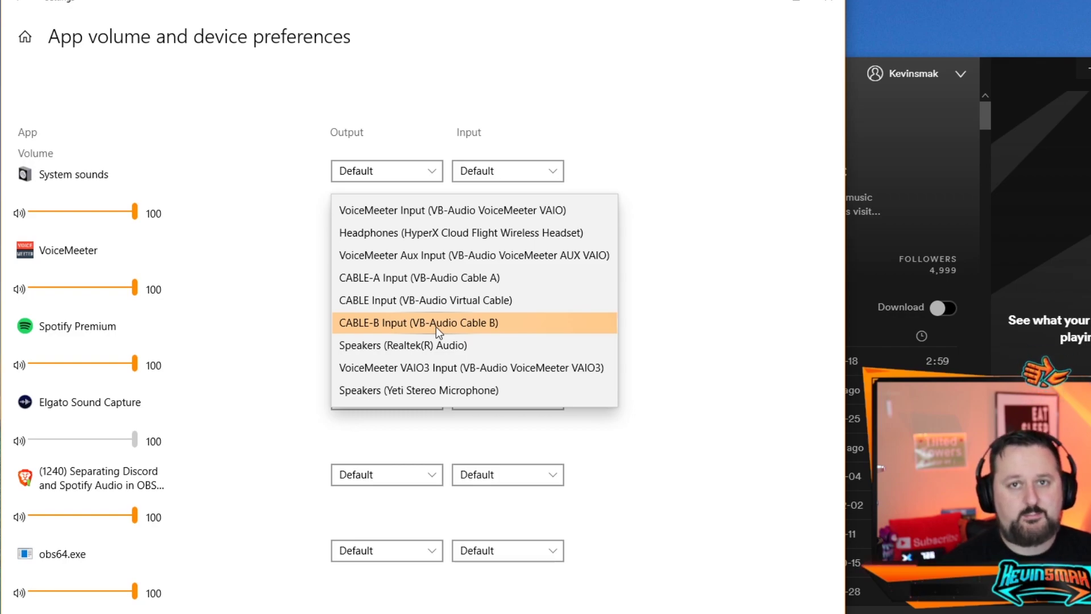
click(438, 326)
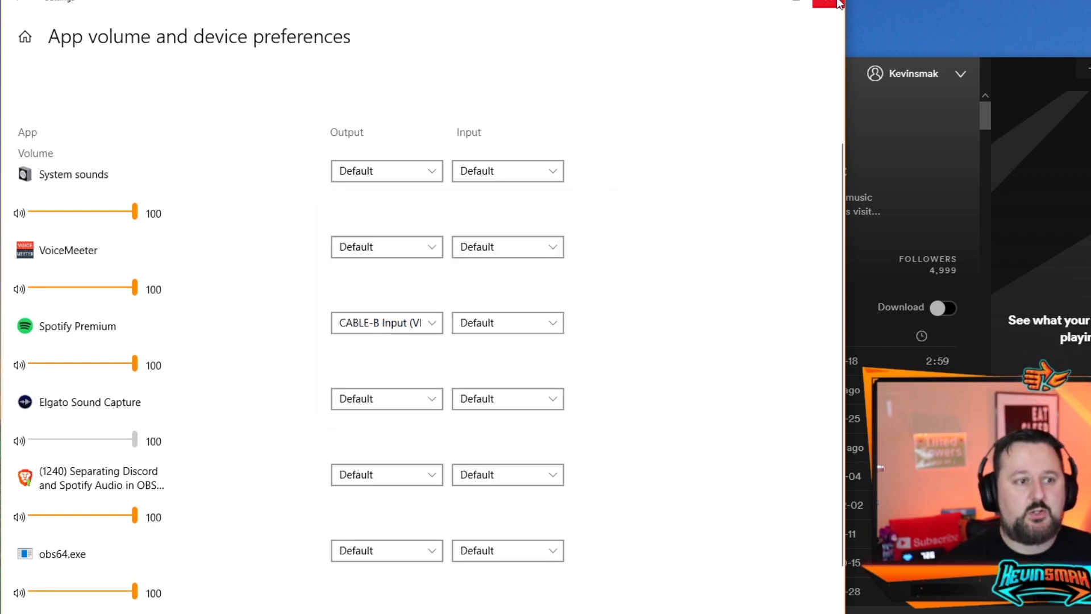
key(alt+F4)
key(alt+F4)
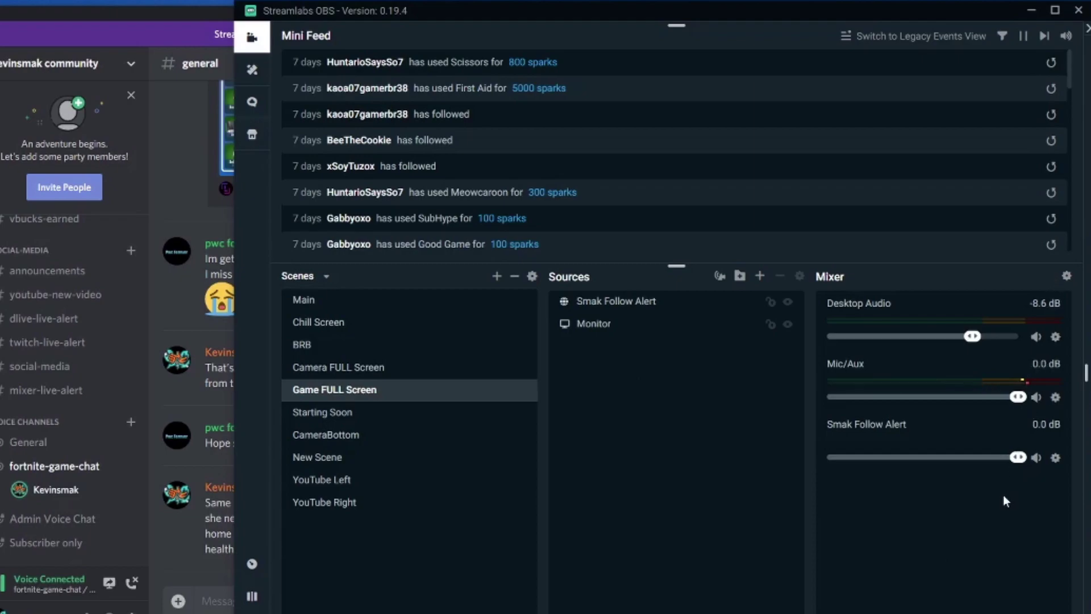
- Add an Audio Input Capture source named 'Discord' to the scene
click(760, 278)
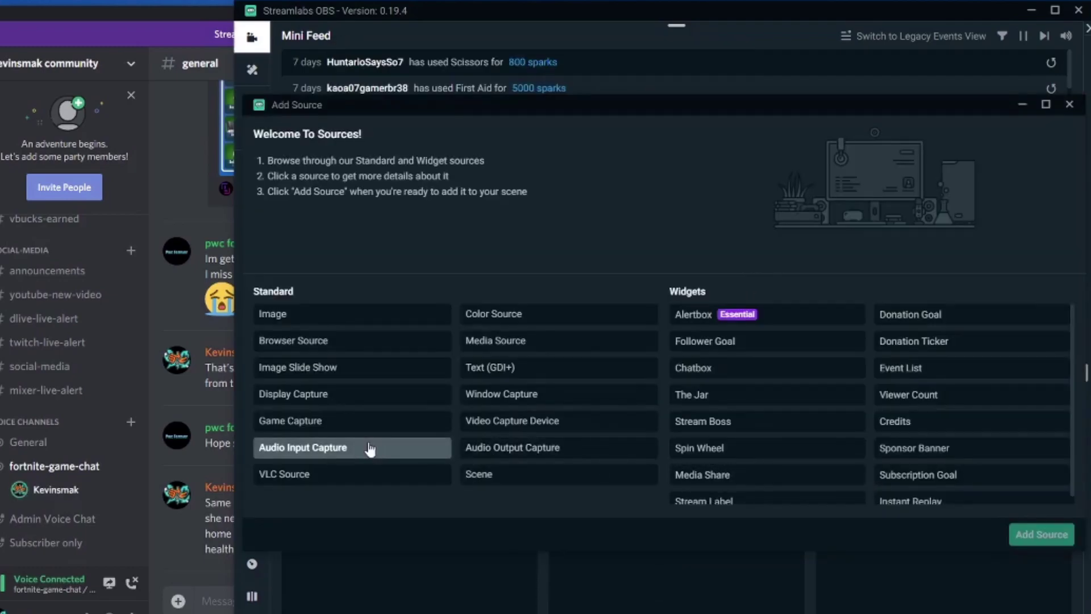
click(370, 451)
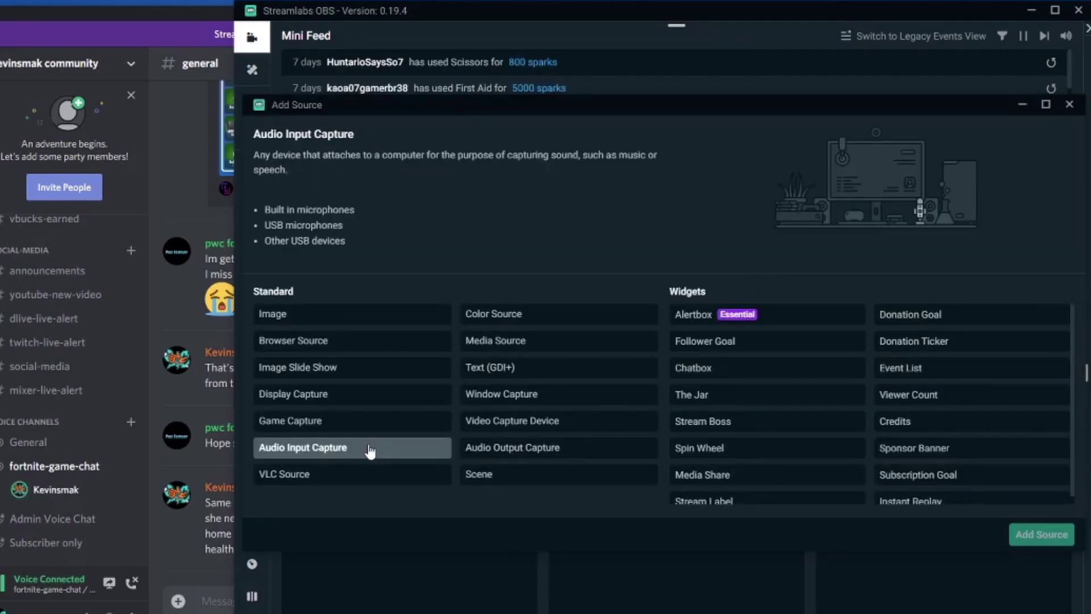
click(1042, 535)
drag(698, 294, 463, 301)
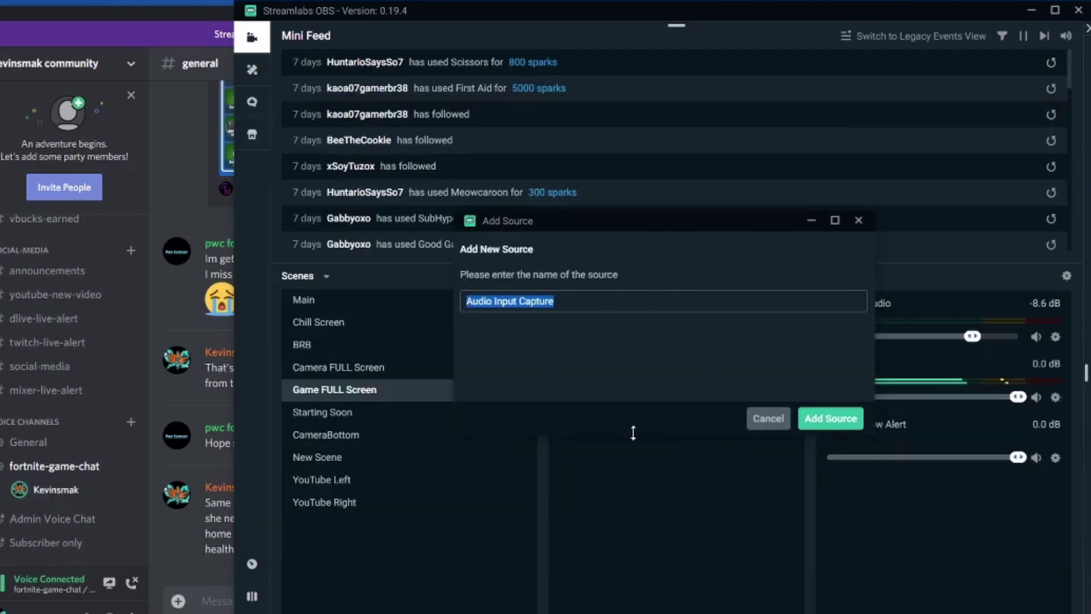
text(Discord)
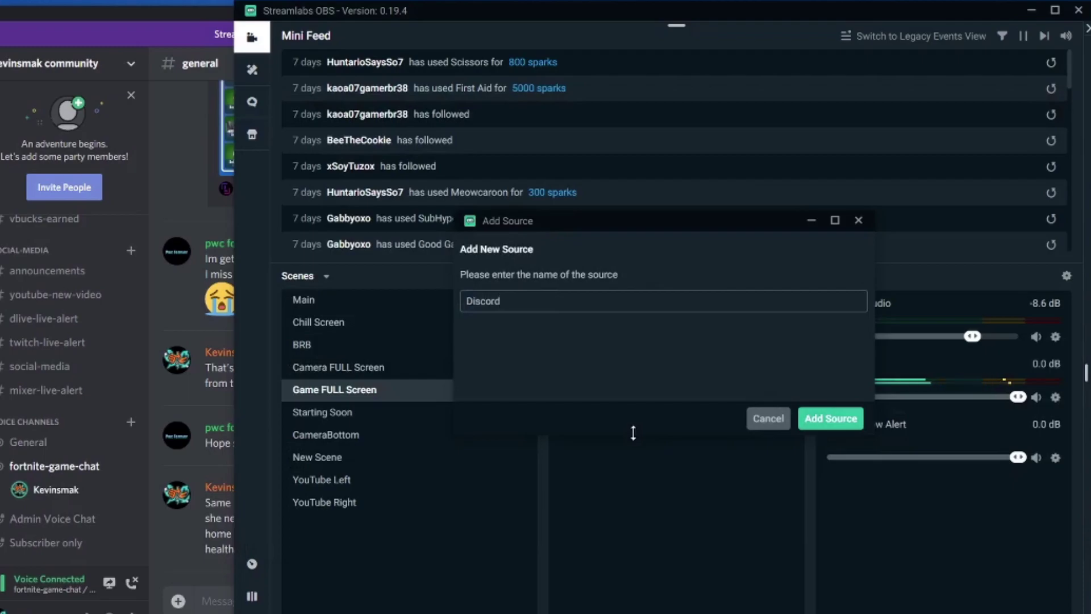
click(831, 419)
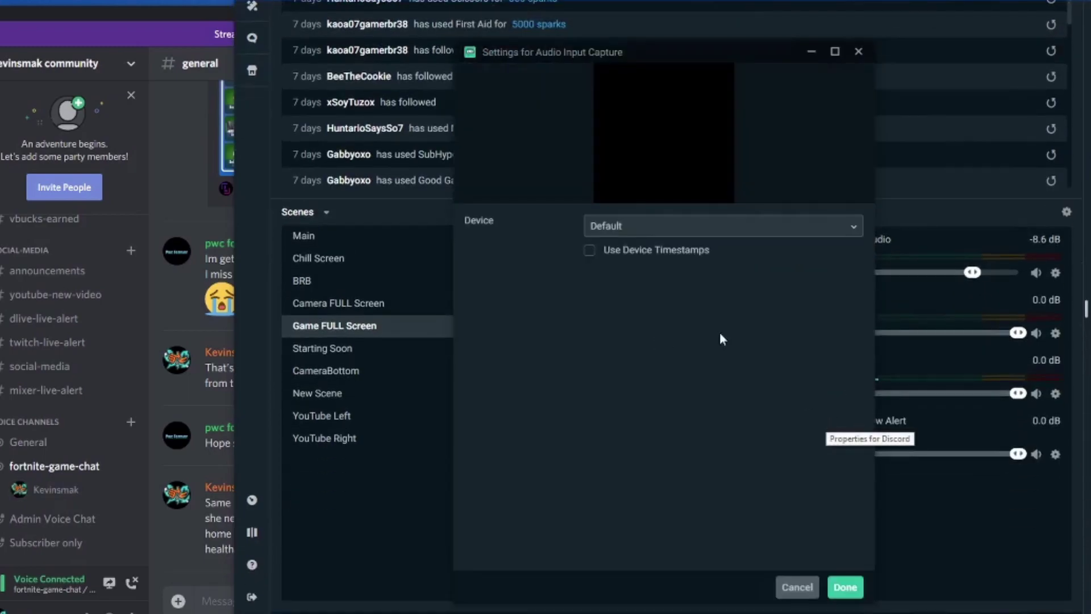
- Set the Discord source's device to CABLE-A Output (VB-Audio Cable A), leaving volume at 0 dB
click(710, 226)
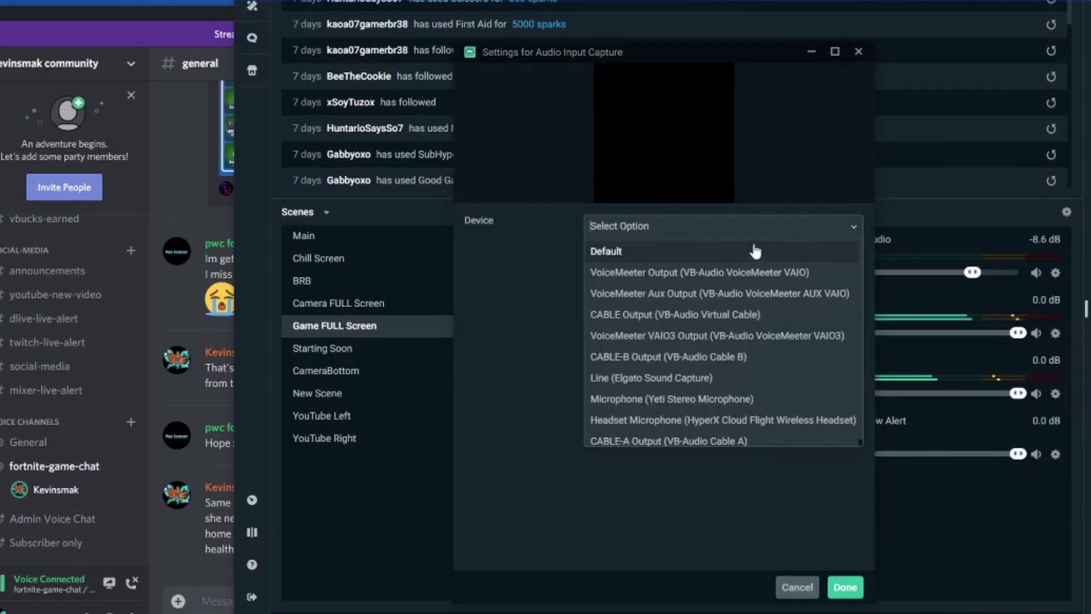
click(666, 442)
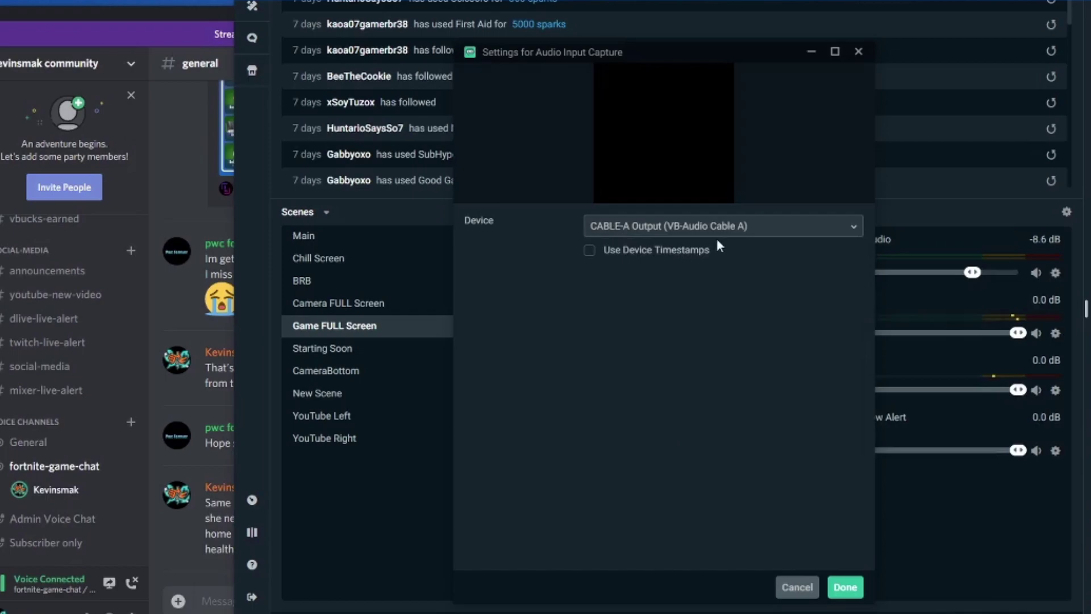
click(846, 588)
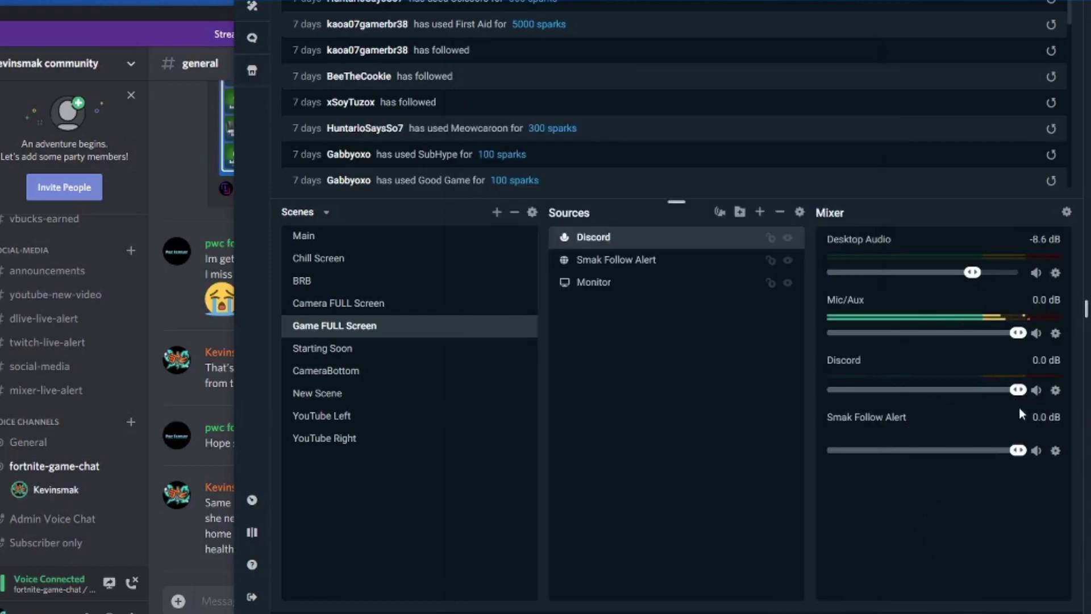
mouse_move(1022, 398)
mouse_down()
mouse_move(962, 391)
mouse_move(1023, 391)
mouse_up()
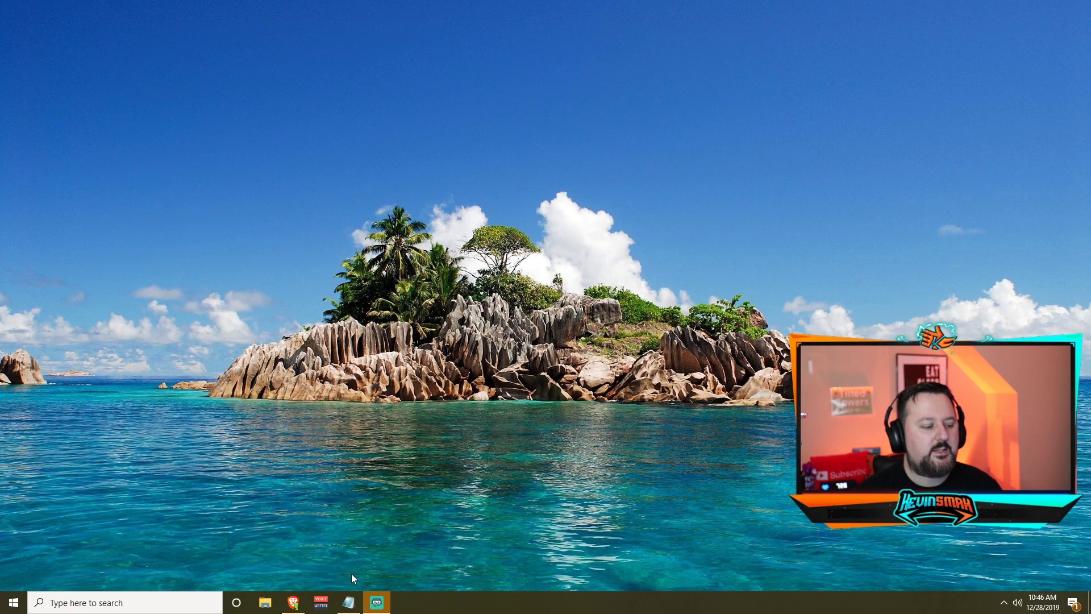
- Restore the Voicemeeter Potato mixer from the taskbar and show its Menu
click(321, 603)
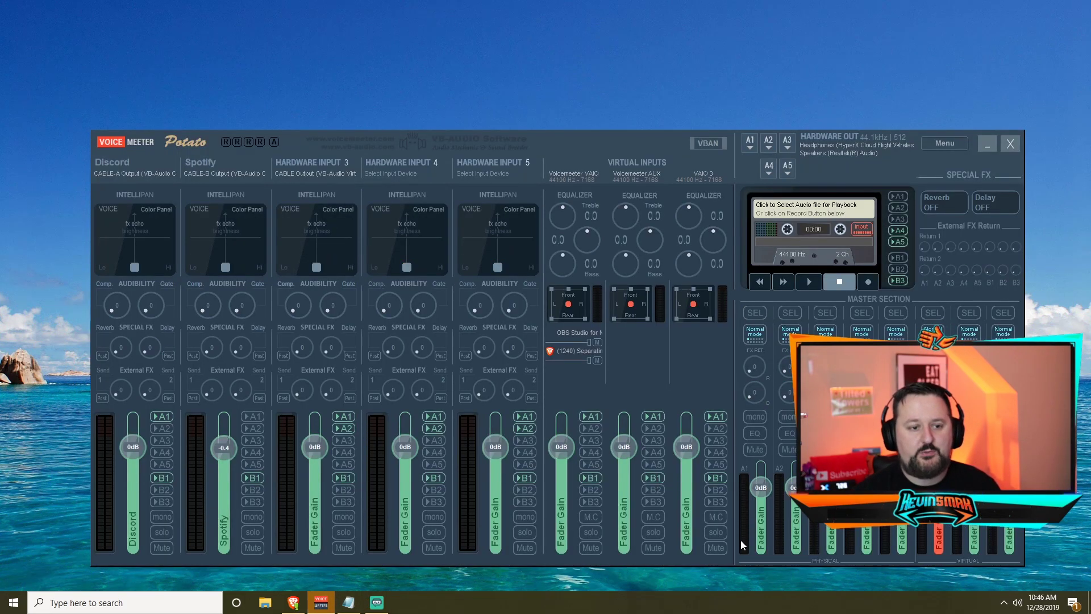
click(953, 145)
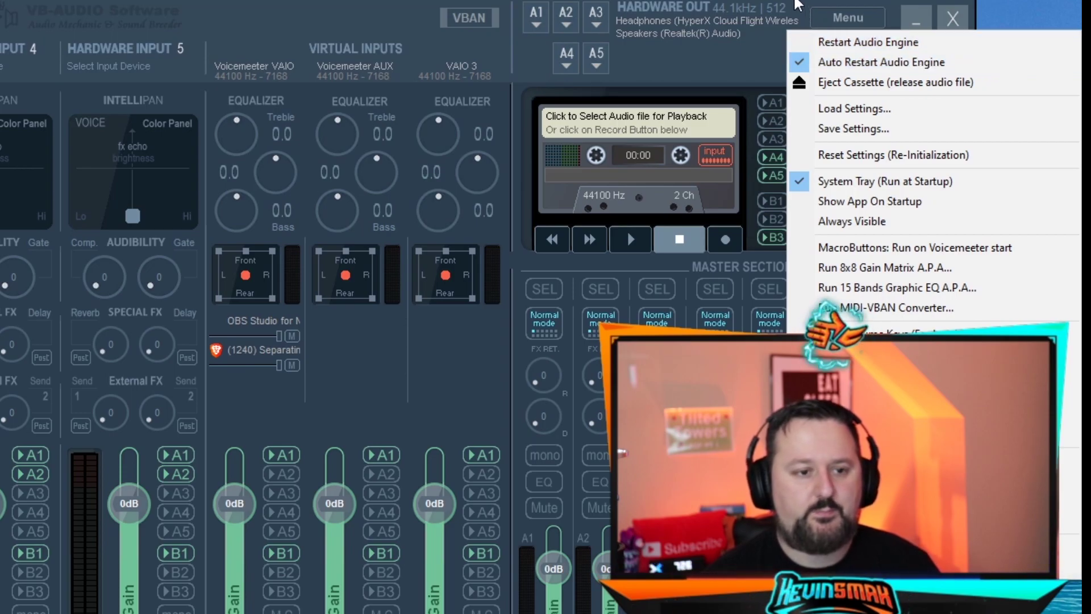
- Close the menu and confirm A1 uses the HyperX headphones and A2 the Realtek speakers
key(Escape)
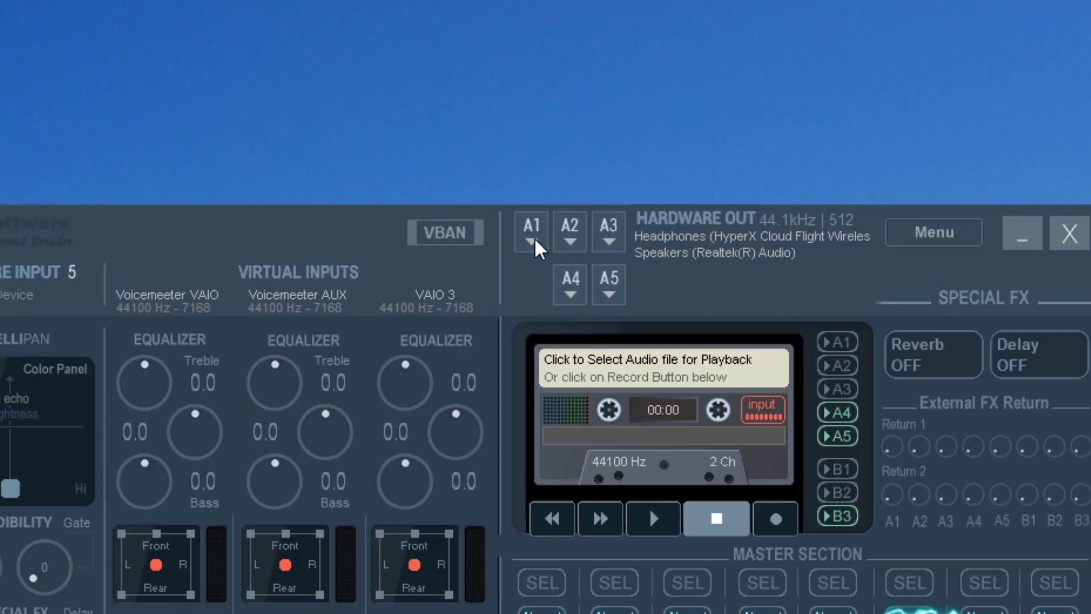
click(535, 240)
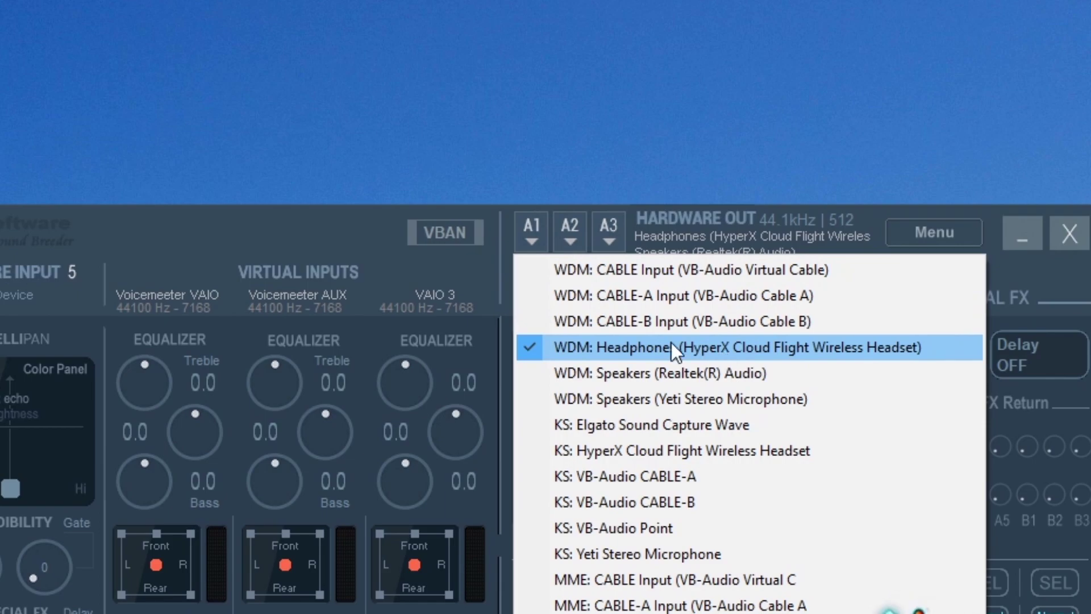
click(569, 230)
click(570, 230)
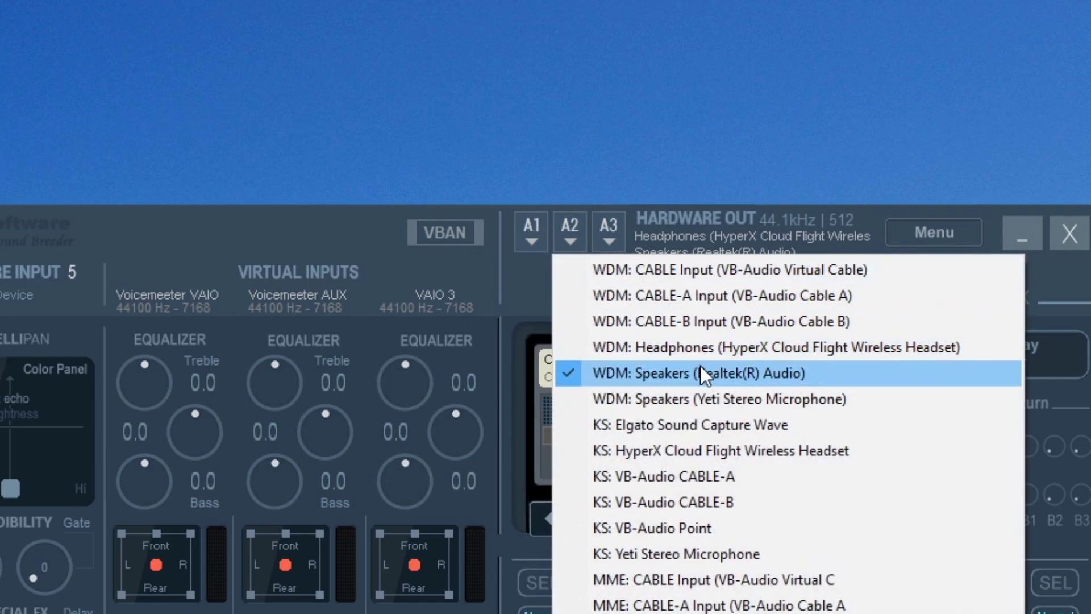
click(735, 189)
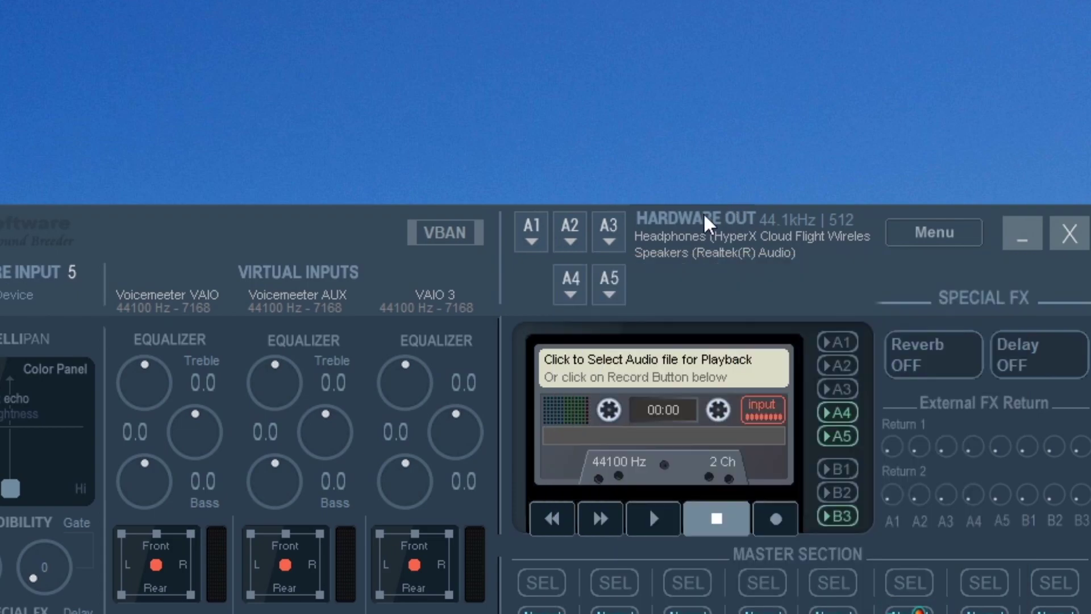
click(535, 237)
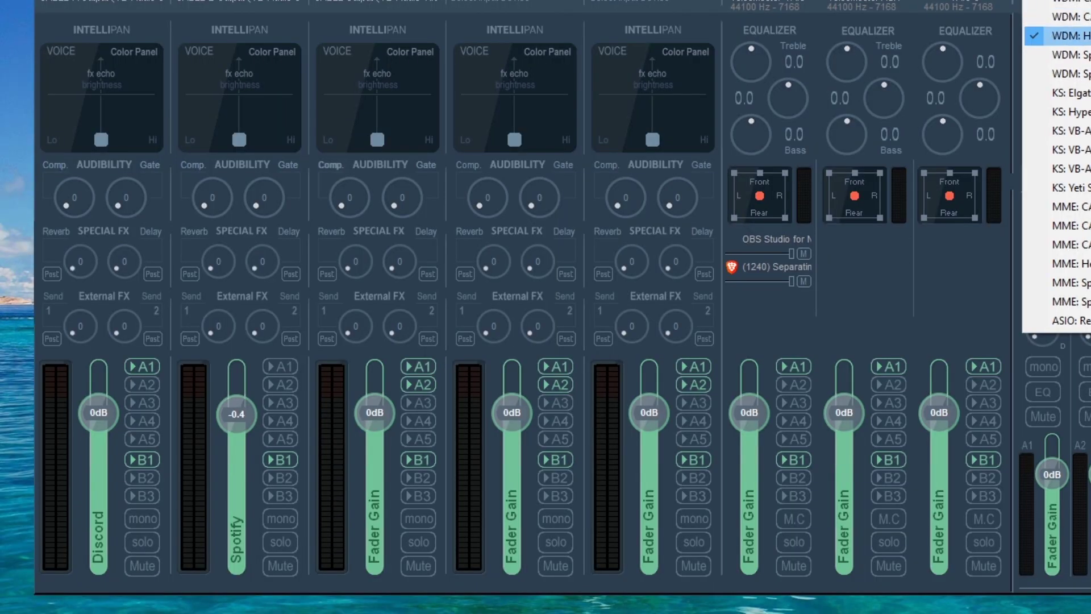
click(1057, 35)
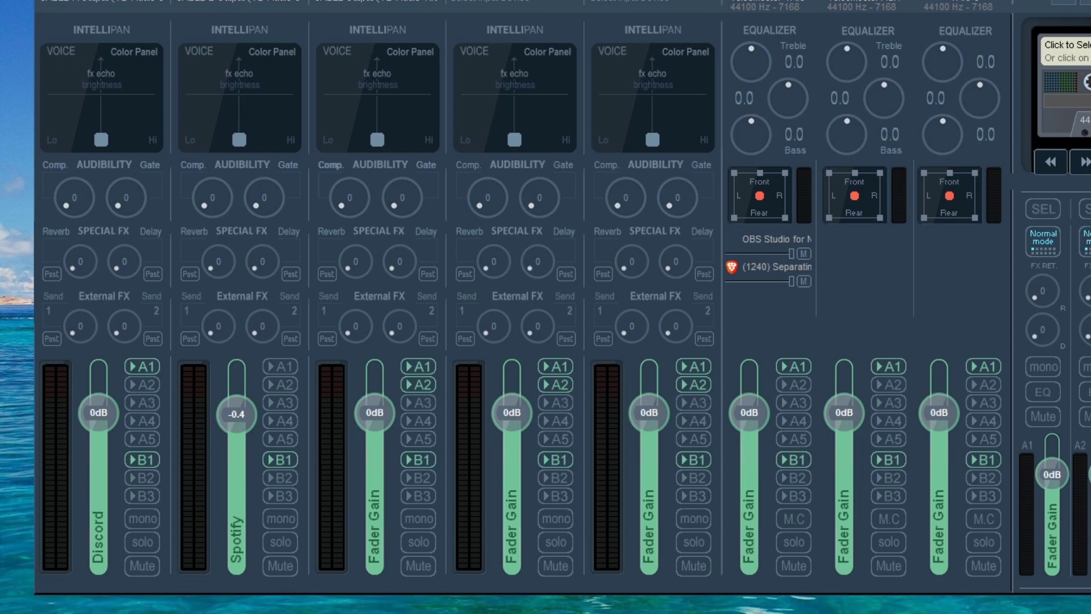
click(151, 4)
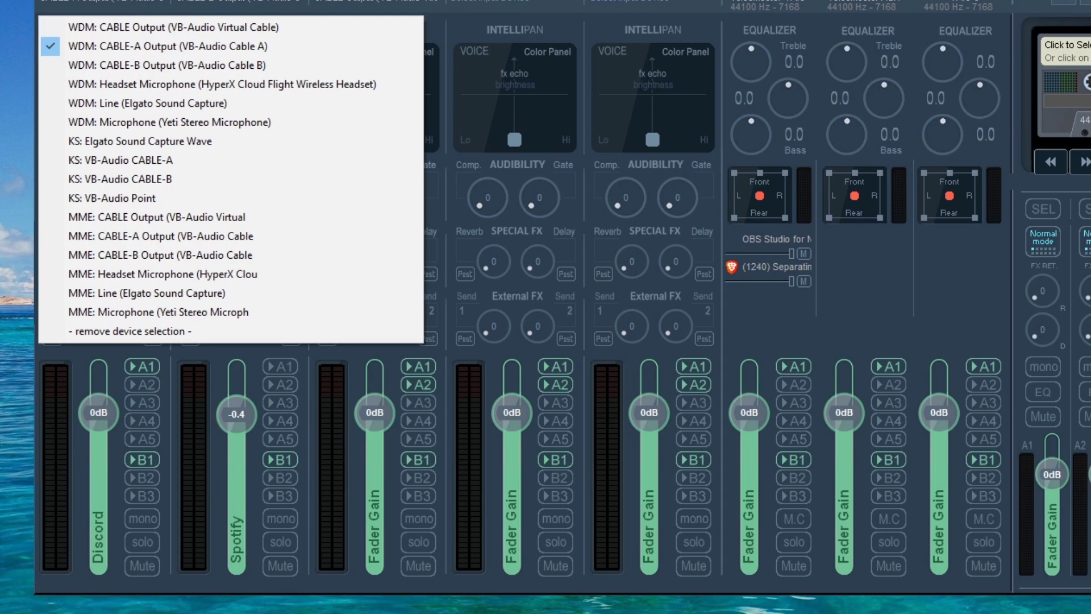
key(Escape)
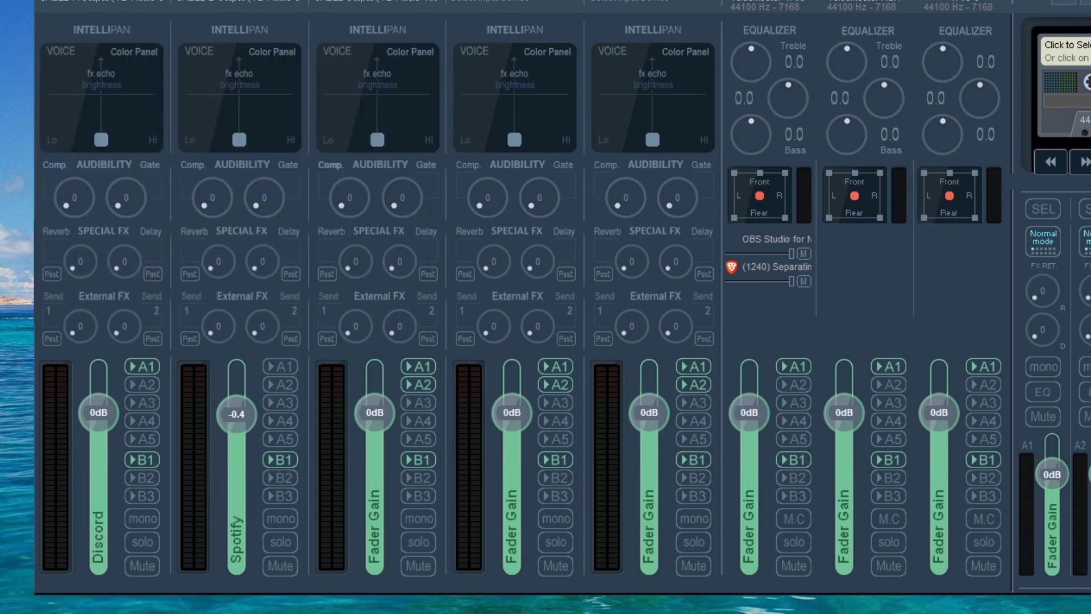
click(291, 6)
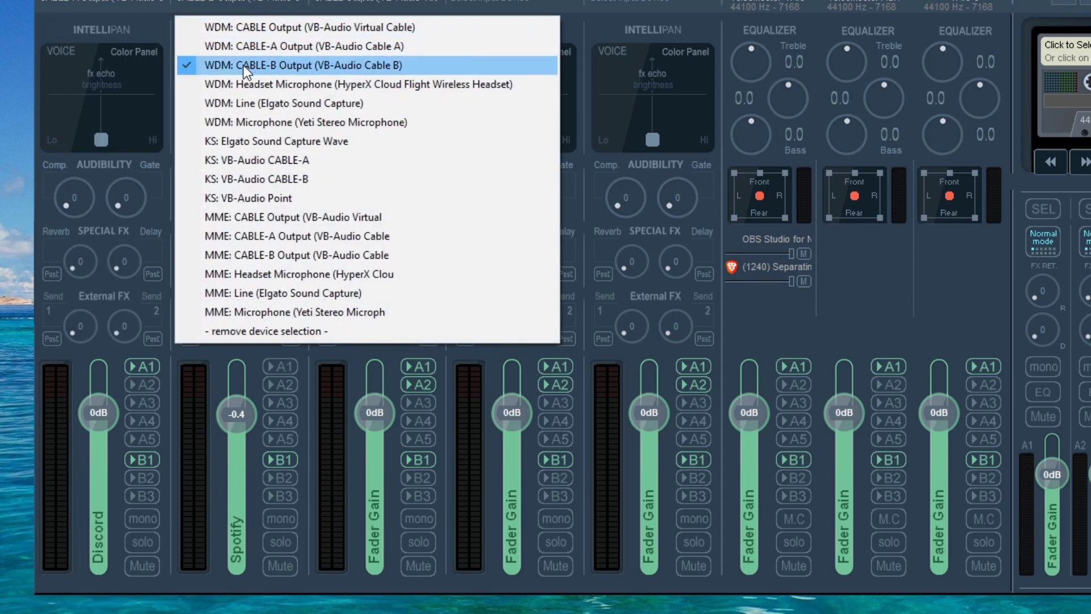
click(253, 4)
key(Escape)
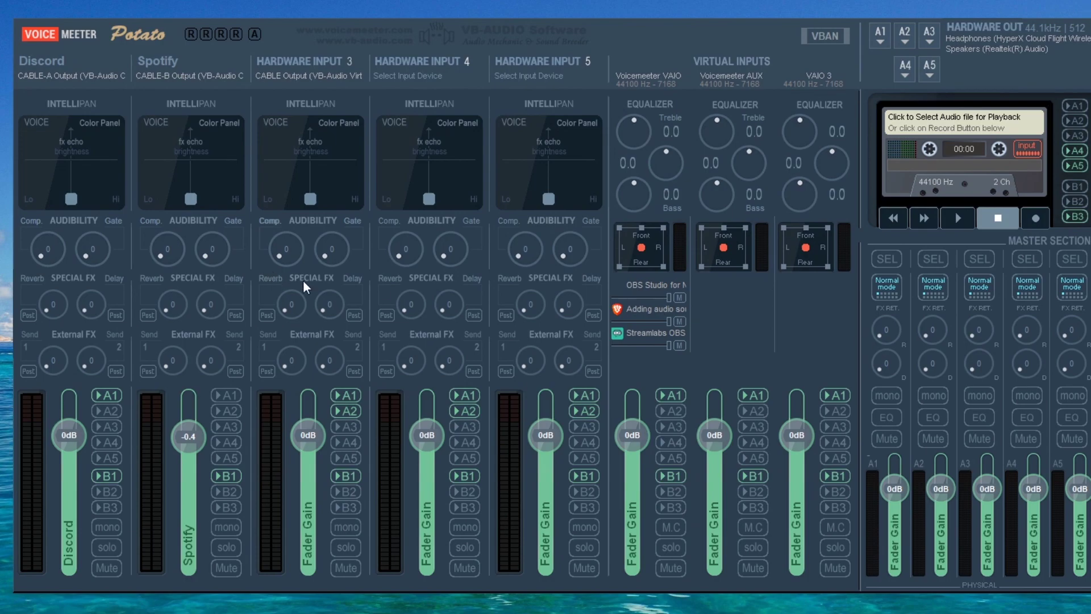
click(284, 57)
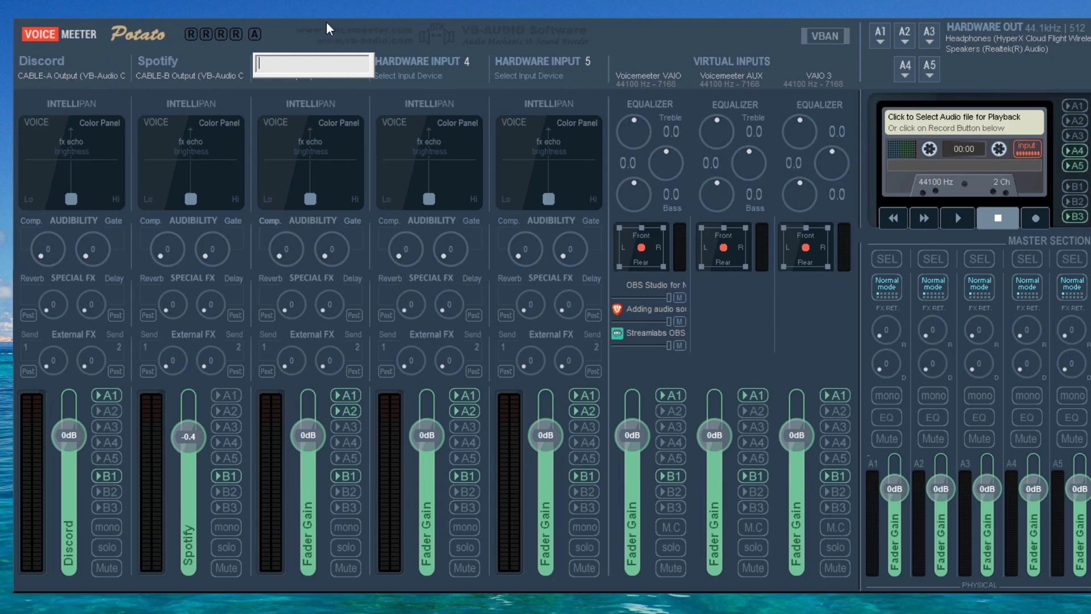
key(Escape)
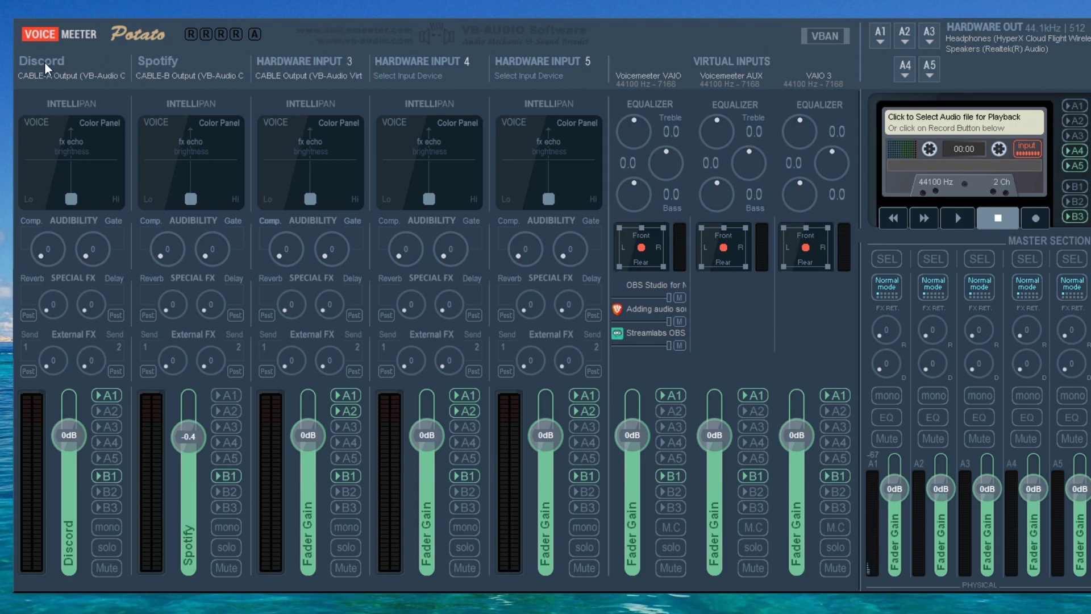
click(152, 62)
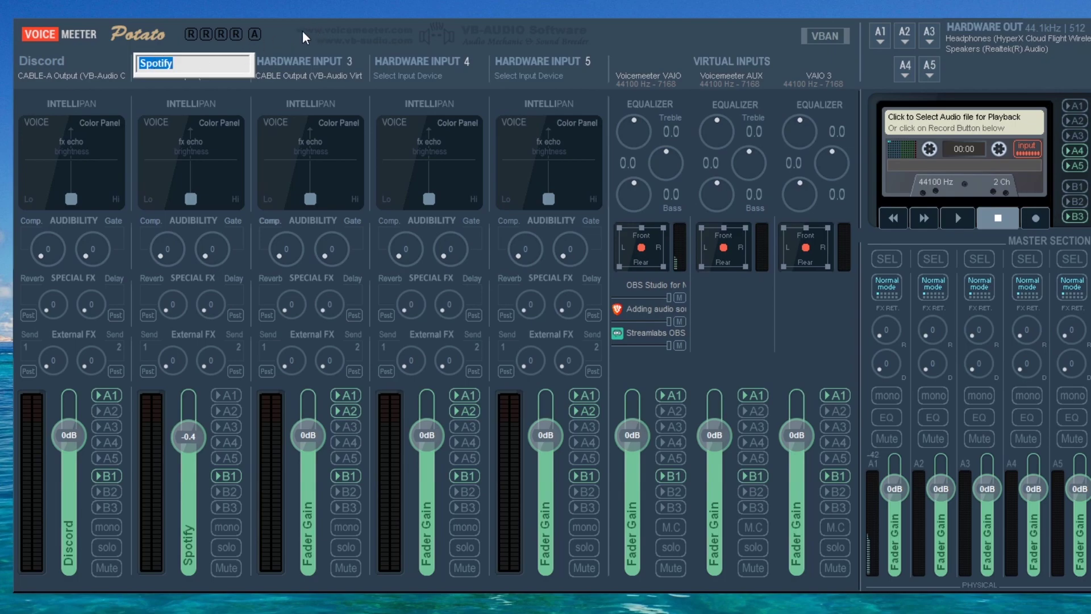
click(226, 66)
key(Return)
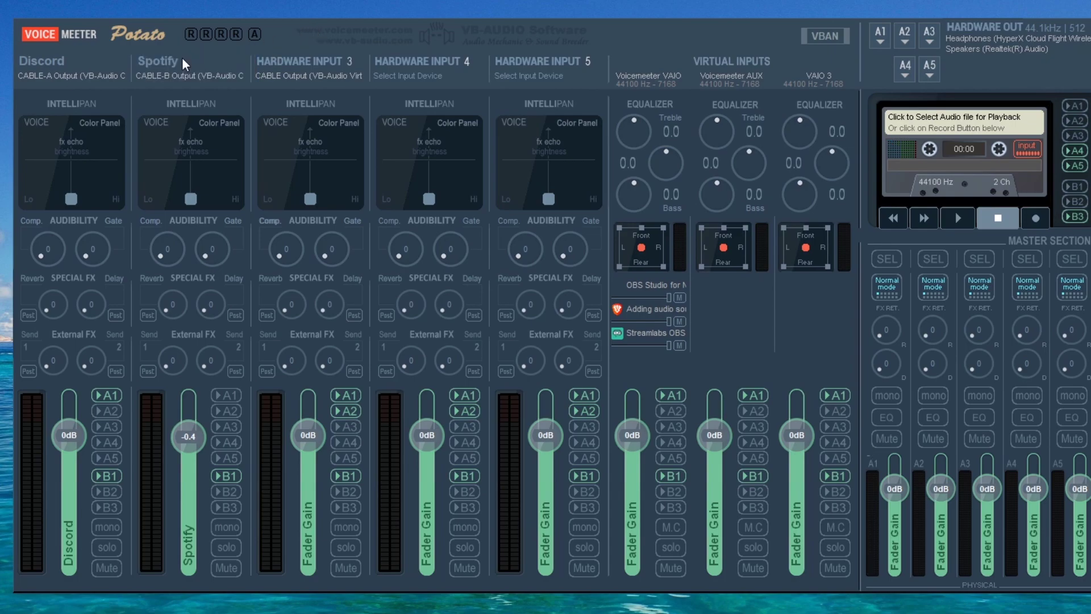